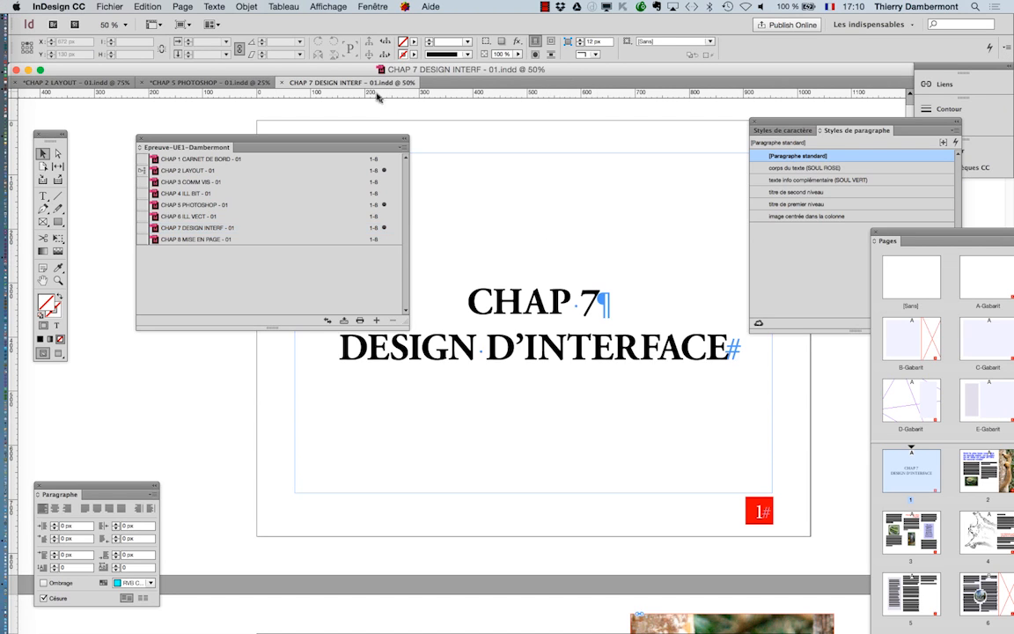
- Review the book's page numbering options, including how pages continue from the previous document, and close them without changes
drag(337, 139, 380, 156)
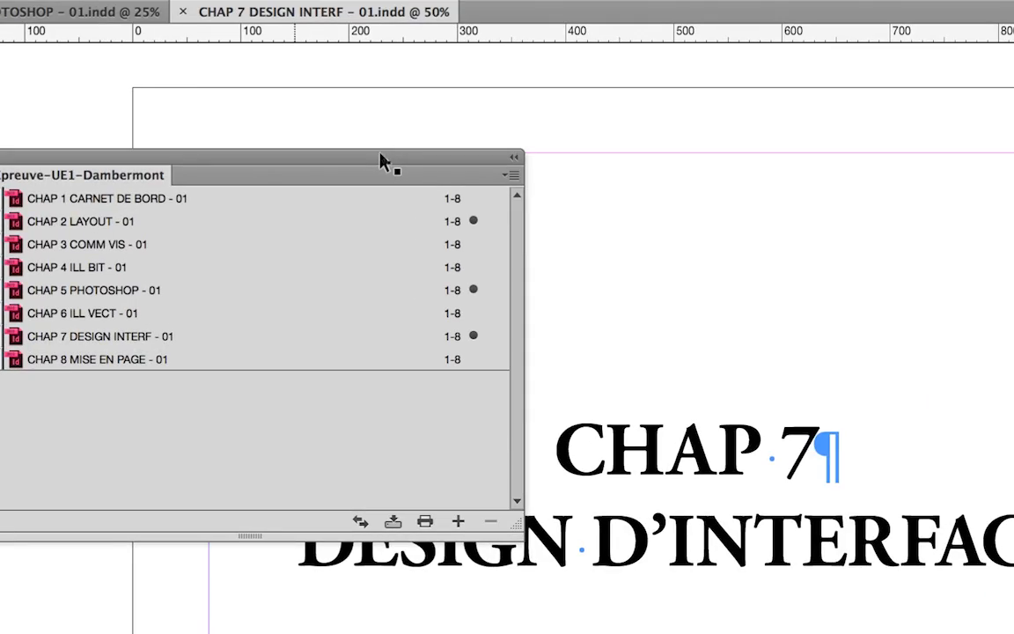
click(429, 165)
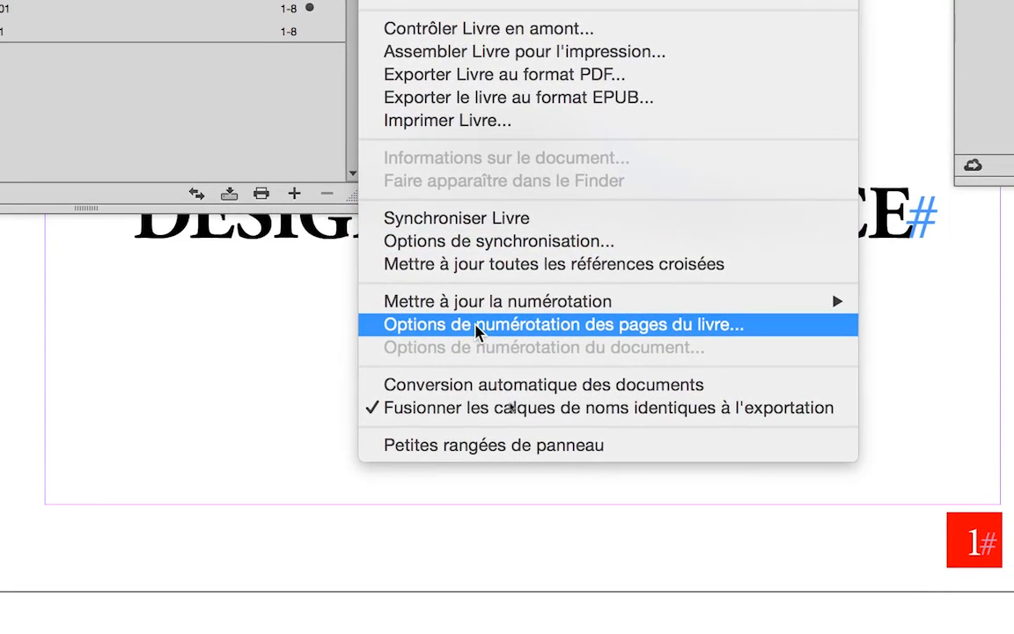
click(476, 326)
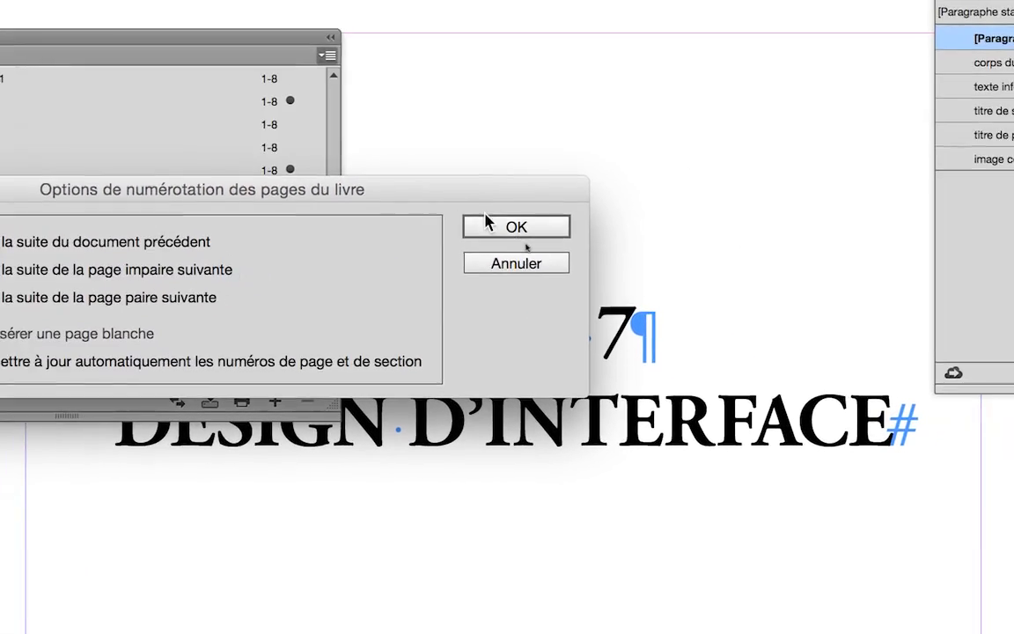
click(627, 278)
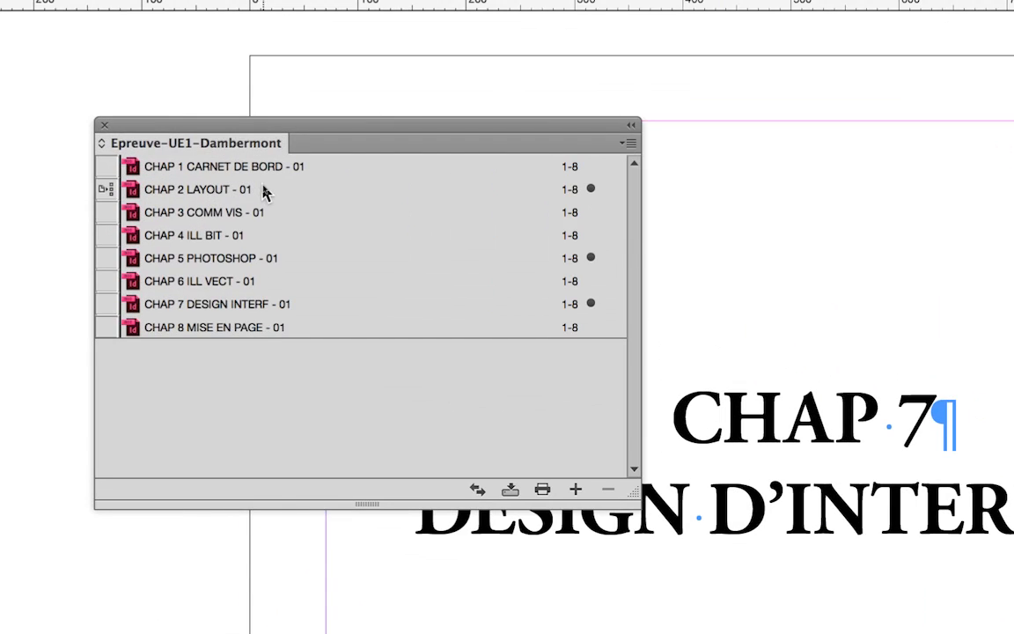
- Open the CHAP 2 LAYOUT - 01 document from the book and place its Pages panel beside the book's chapter list
double_click(266, 189)
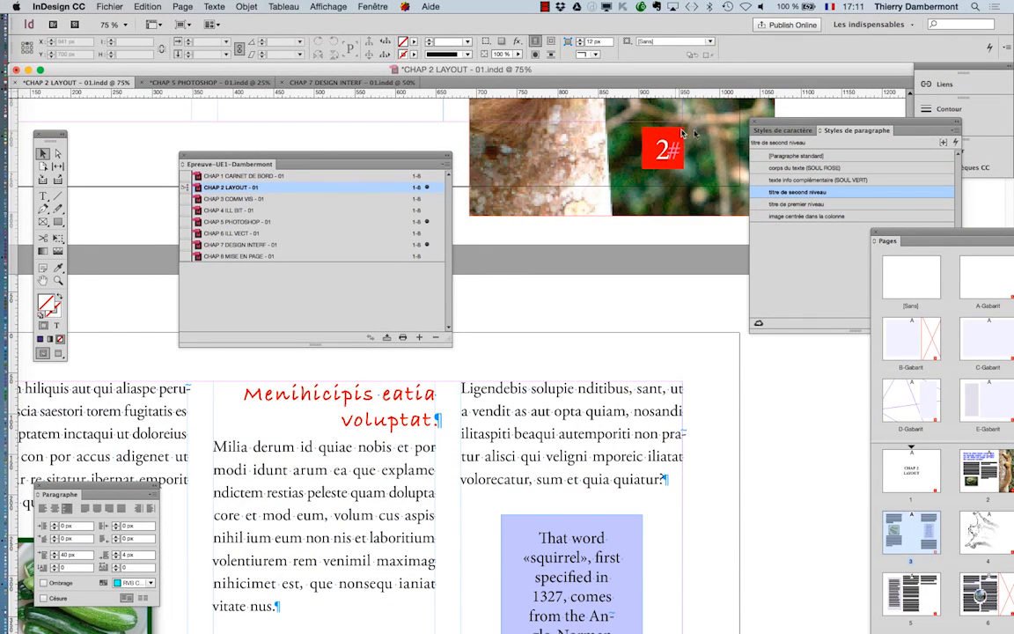
drag(926, 236, 543, 115)
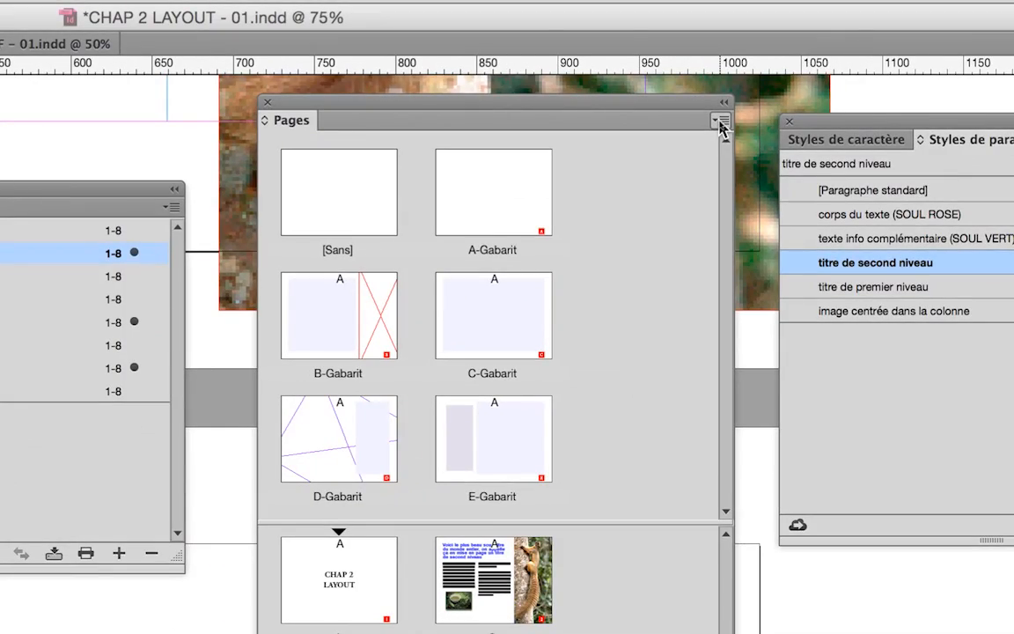
- Try to start a new section with automatic page numbering at page 3 of CHAP 2 LAYOUT, and undo it
click(721, 124)
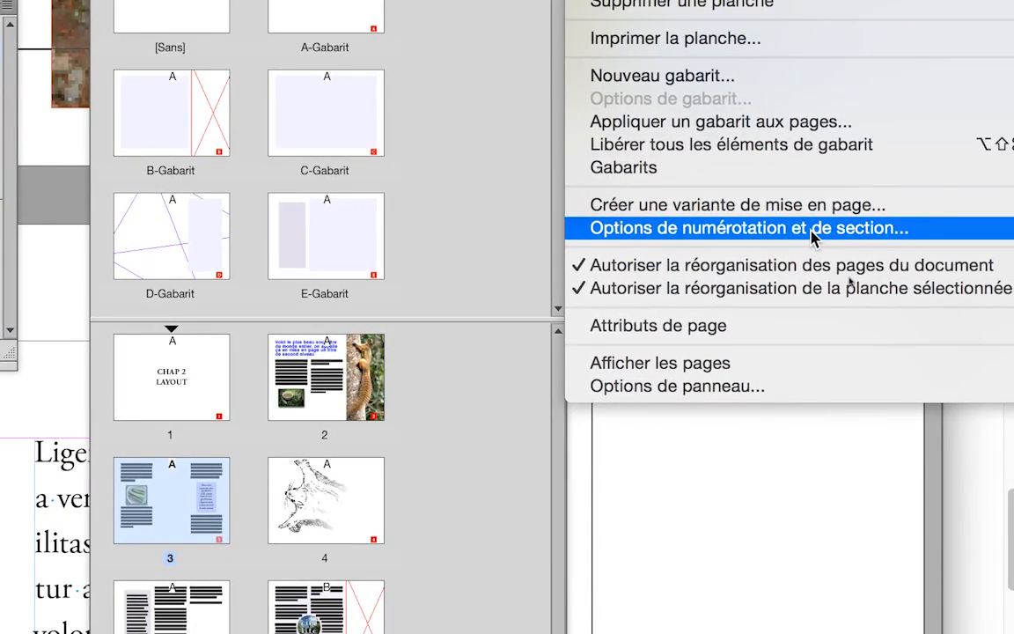
click(811, 231)
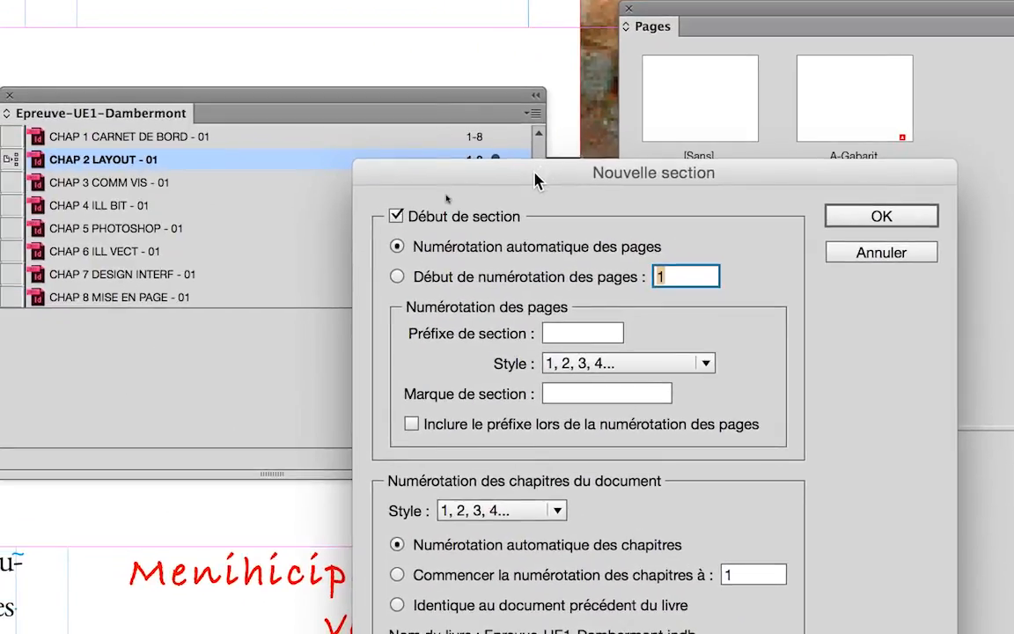
drag(383, 134, 607, 87)
drag(613, 156, 632, 153)
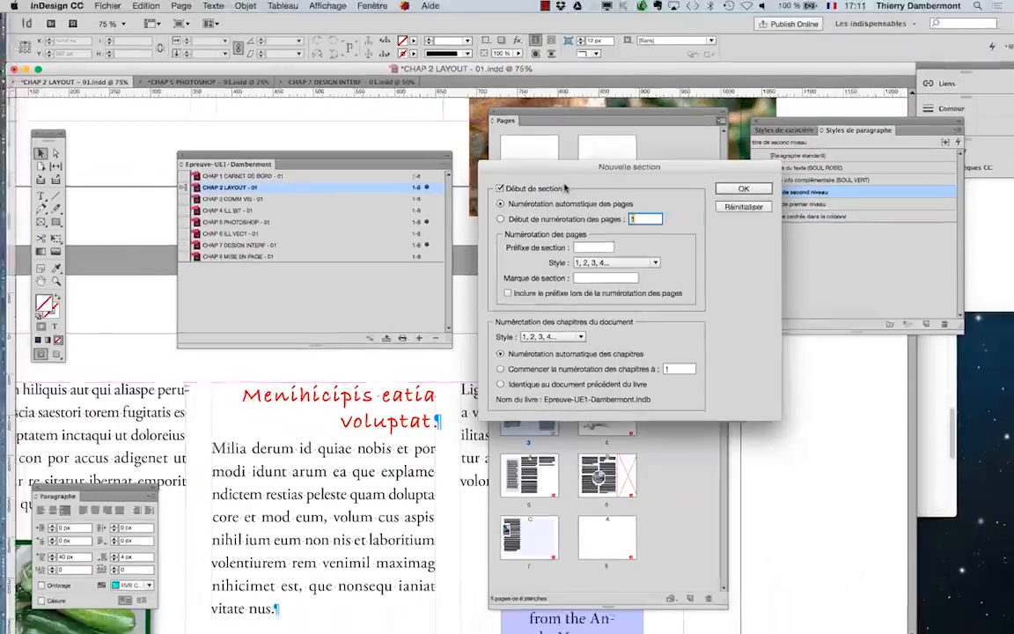
click(579, 219)
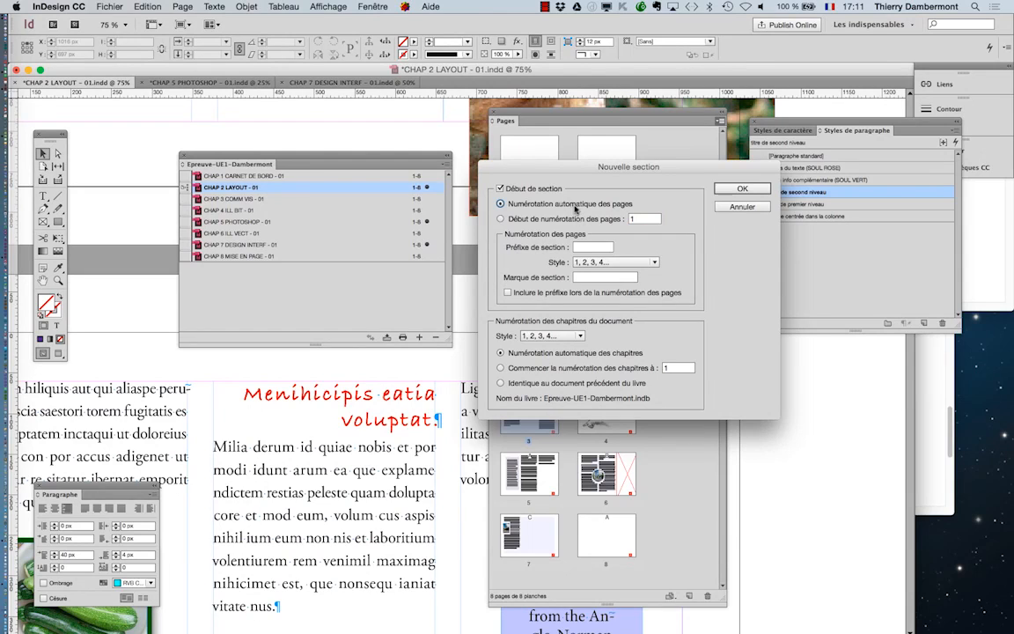
click(729, 190)
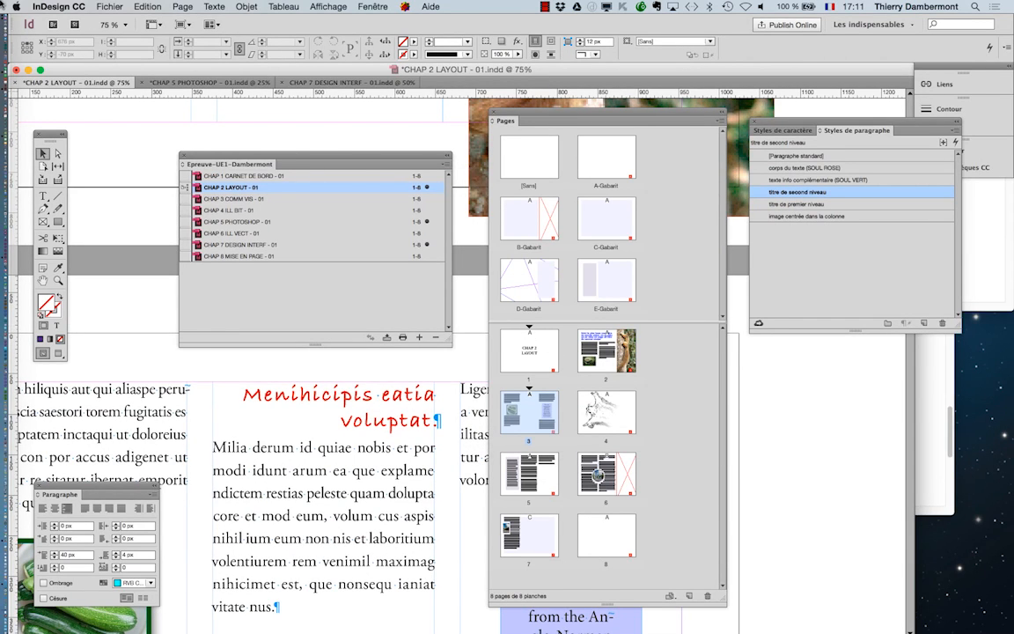
click(151, 7)
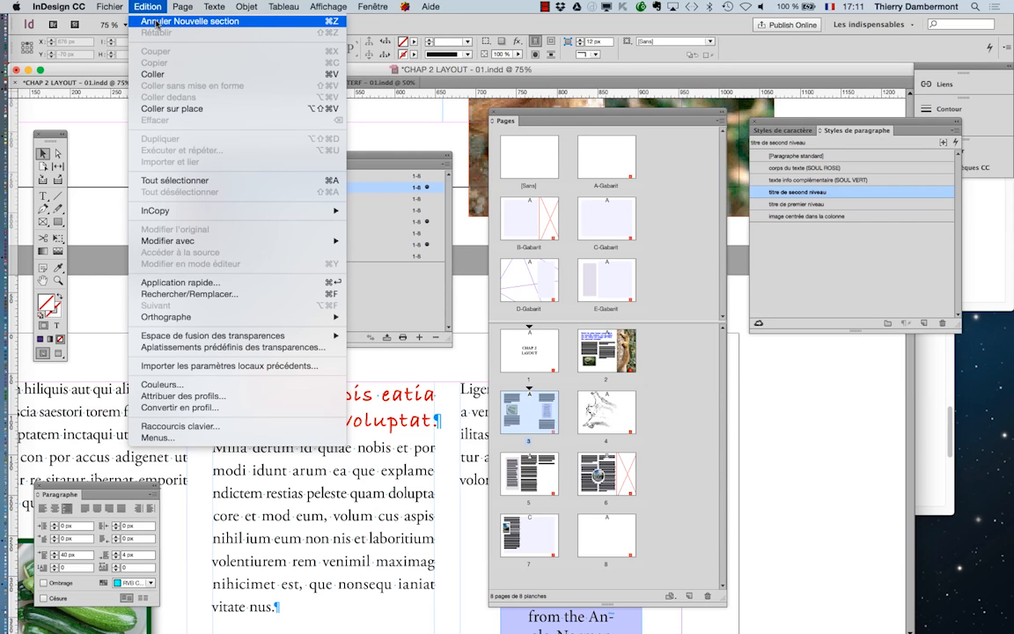
click(156, 22)
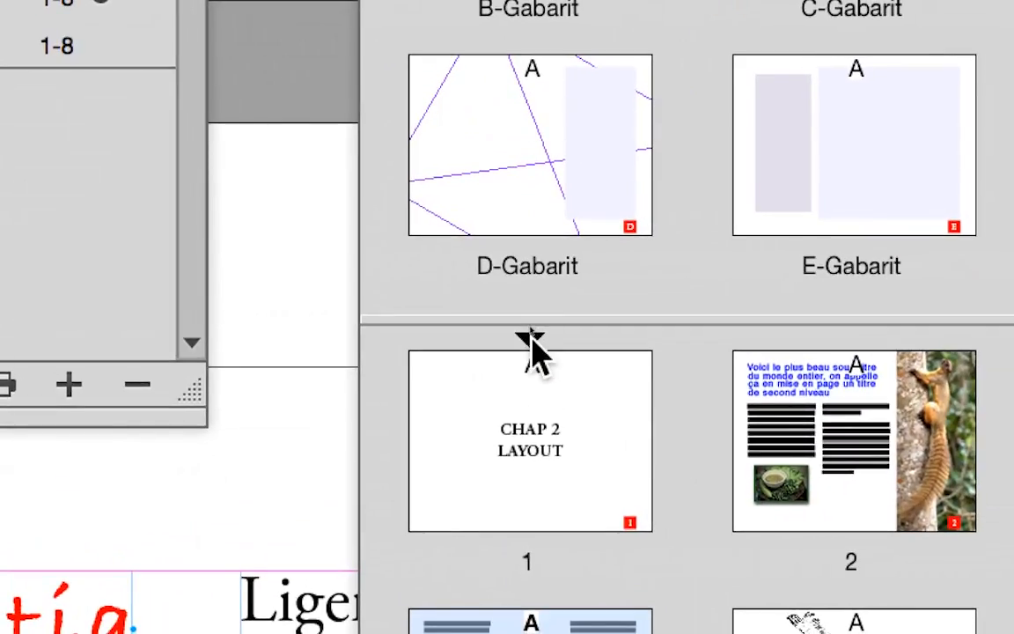
click(531, 339)
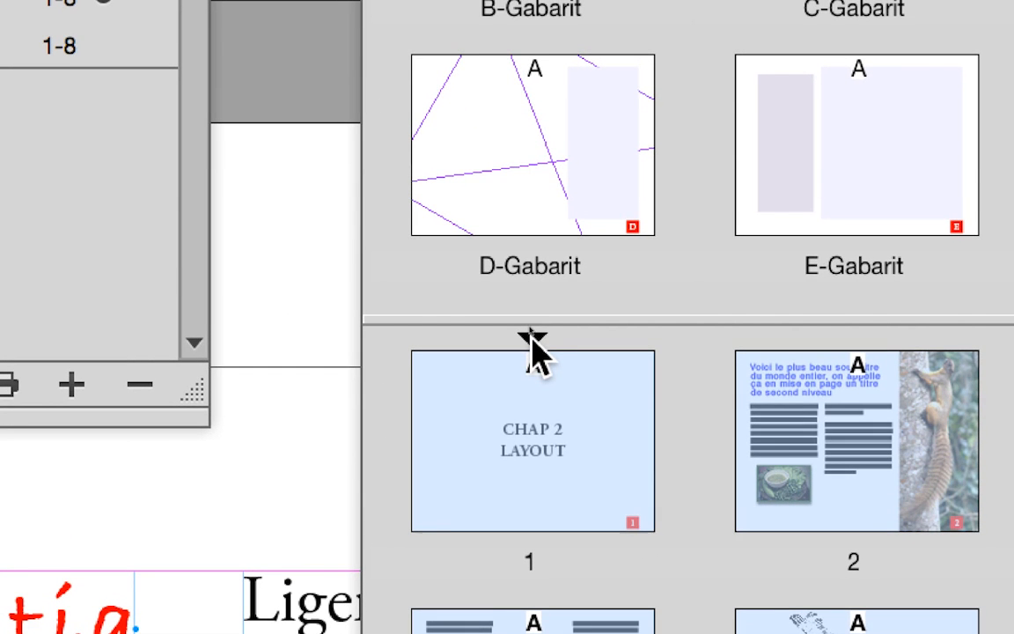
double_click(531, 339)
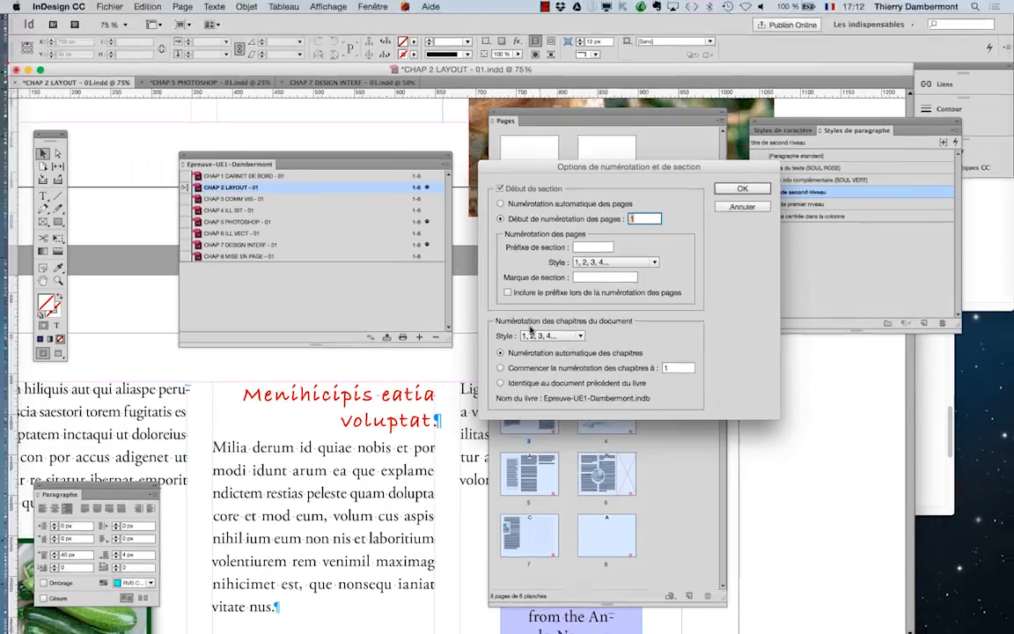
drag(553, 163, 763, 274)
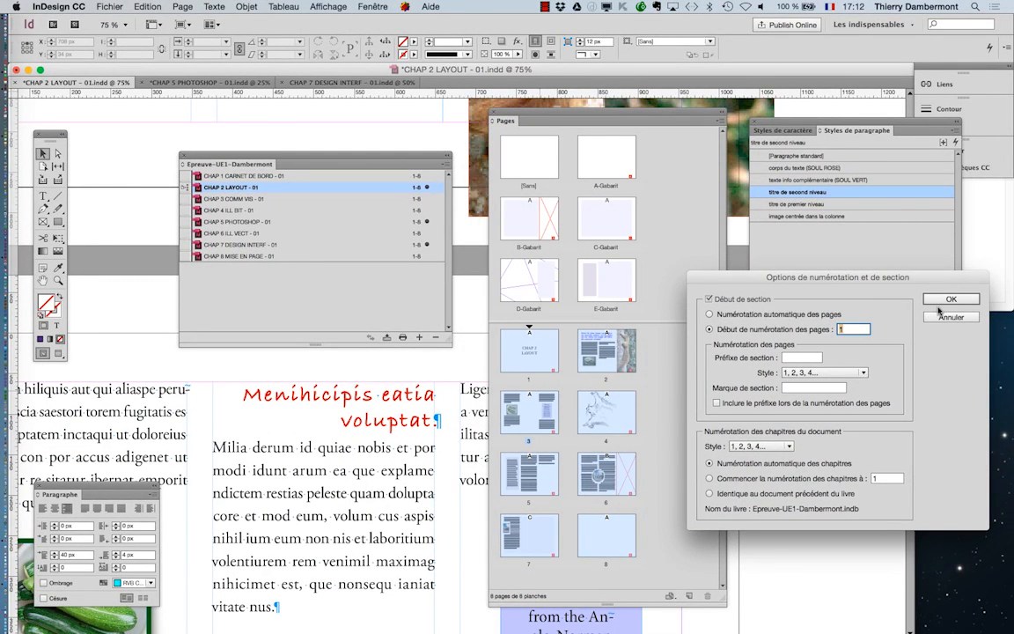
click(941, 319)
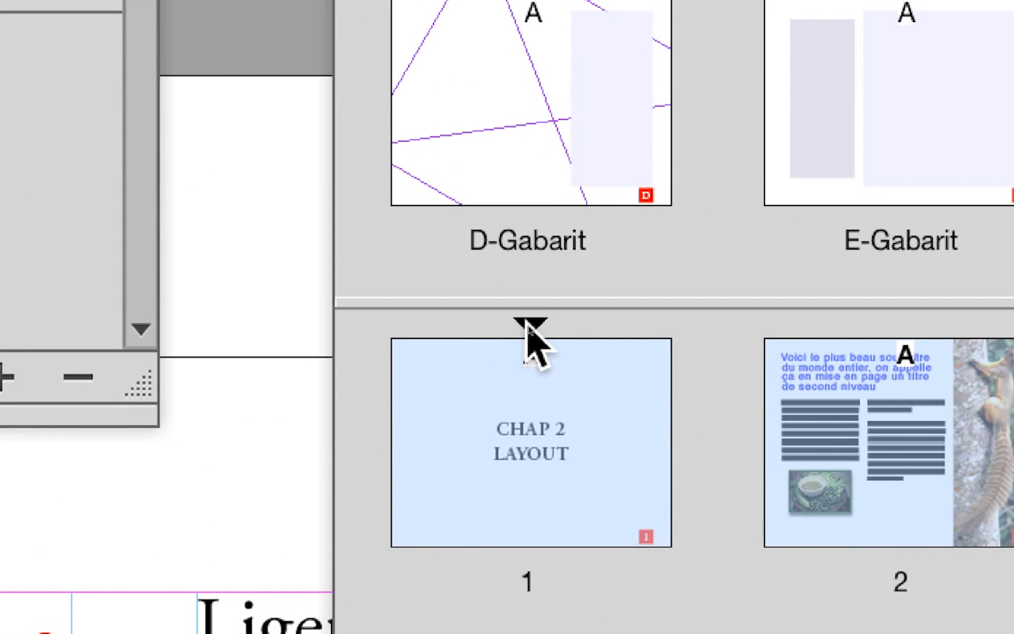
- Set the section starting on the first page of CHAP 2 LAYOUT to automatic page numbering and check the page numbers on its pages
double_click(526, 326)
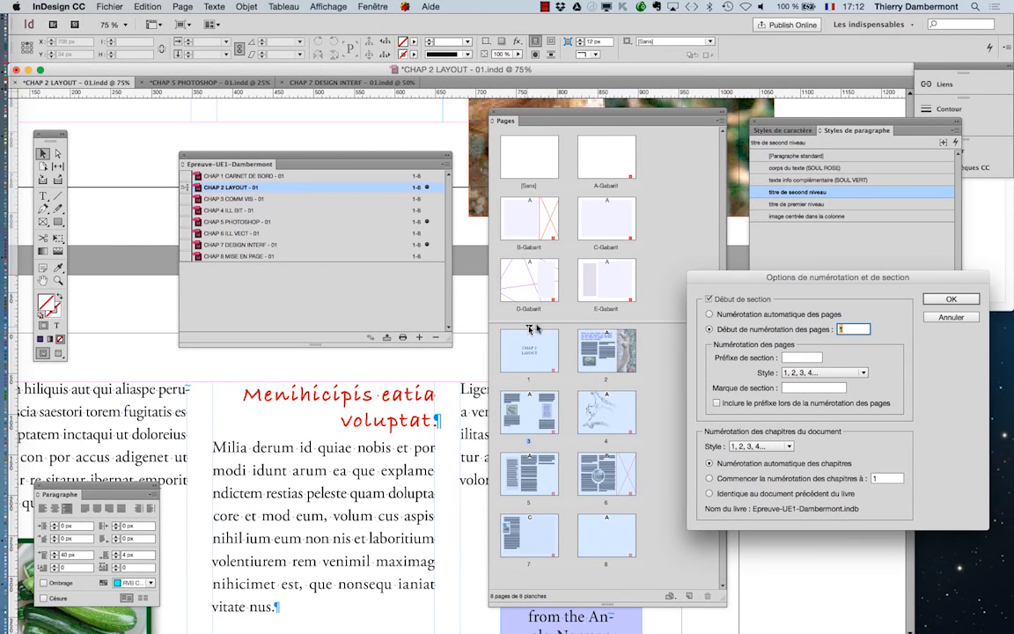
drag(774, 280, 750, 234)
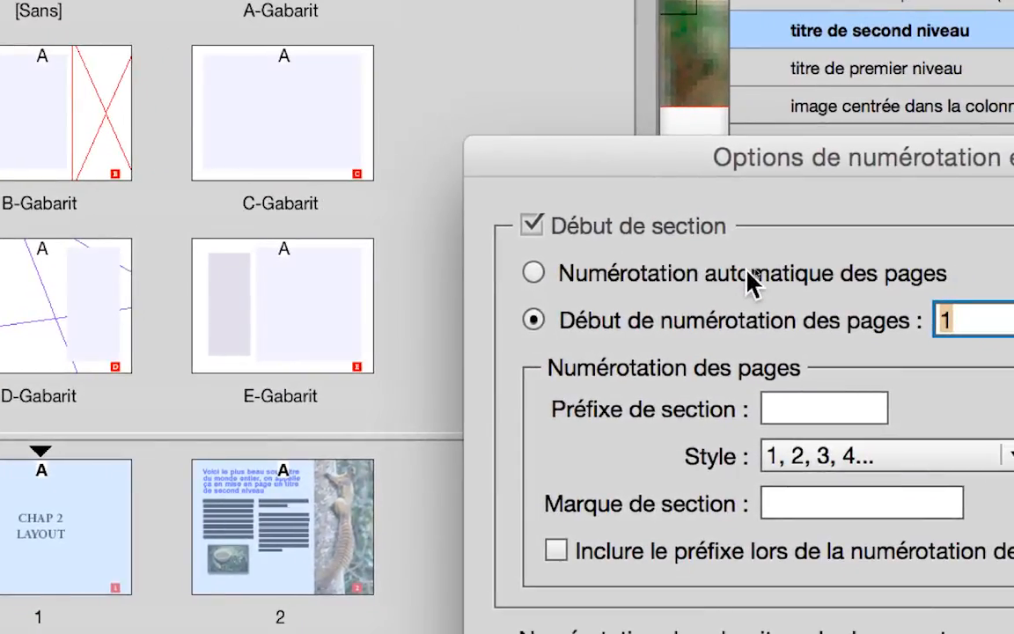
click(750, 273)
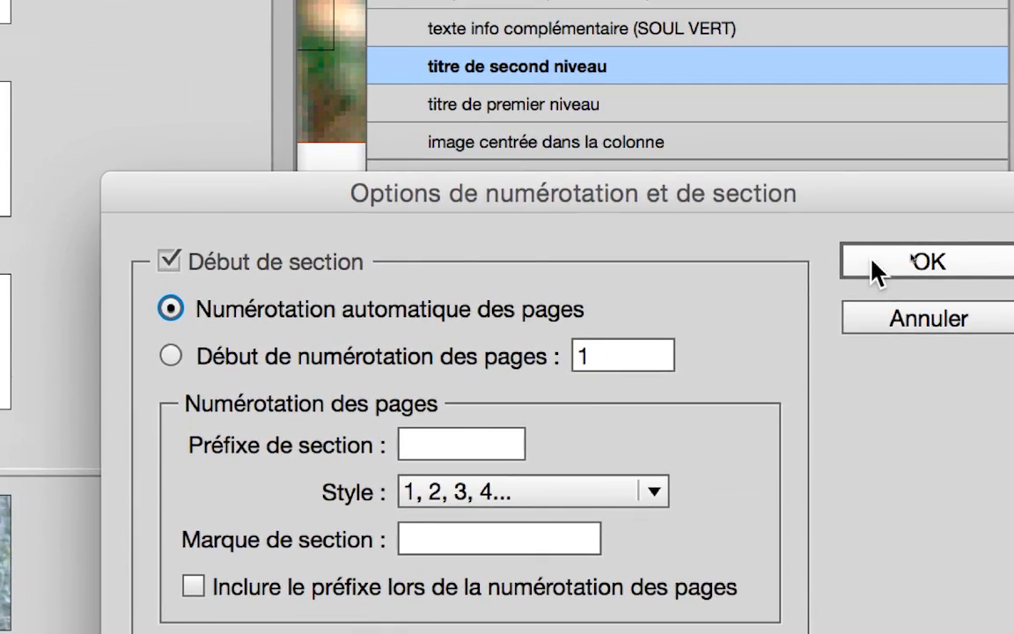
click(874, 257)
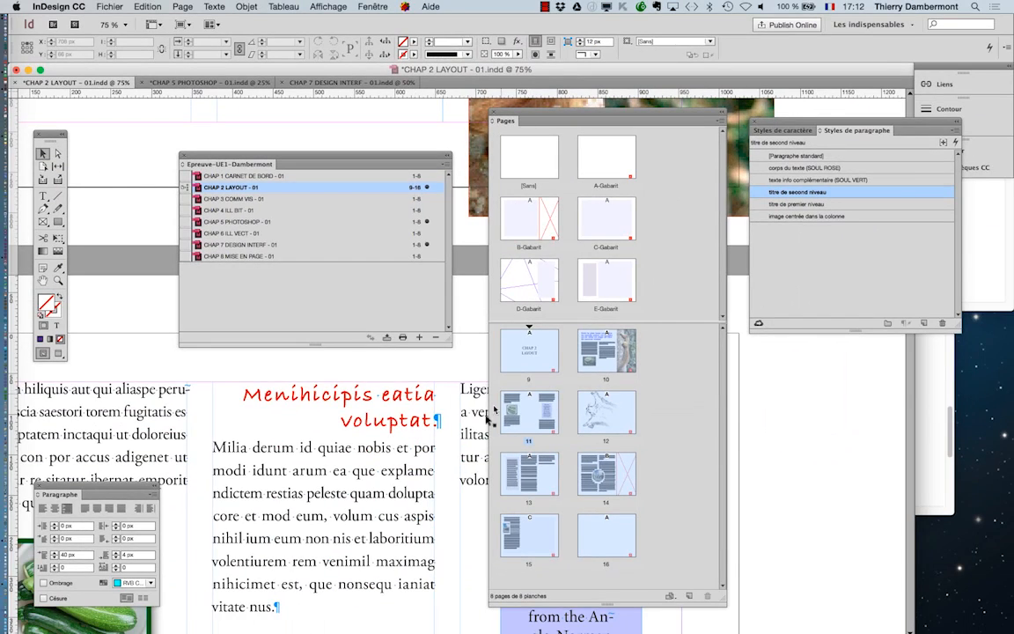
key(super+minus)
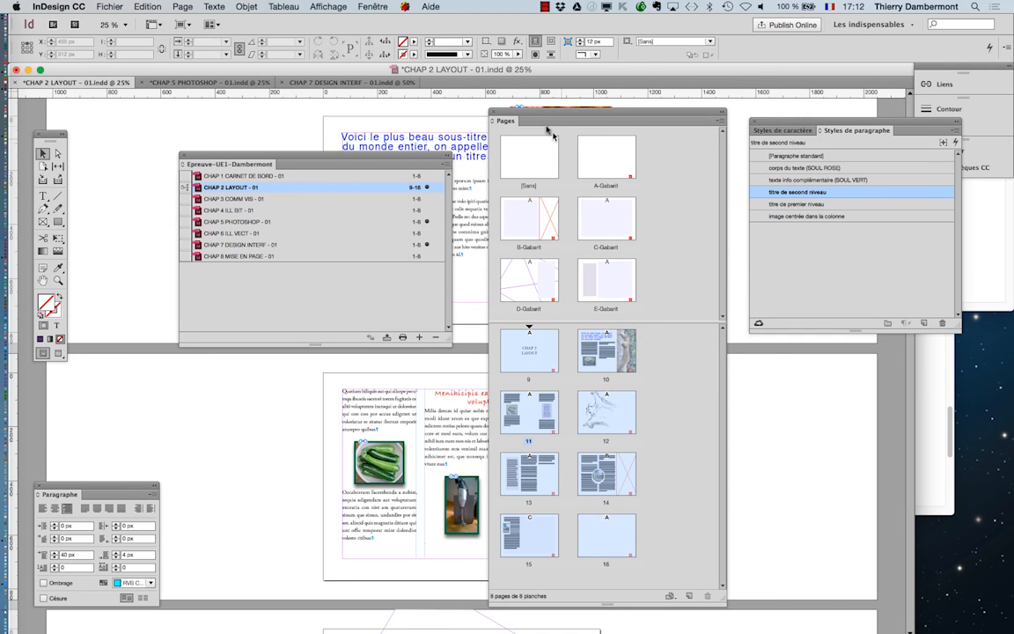
drag(538, 119, 751, 77)
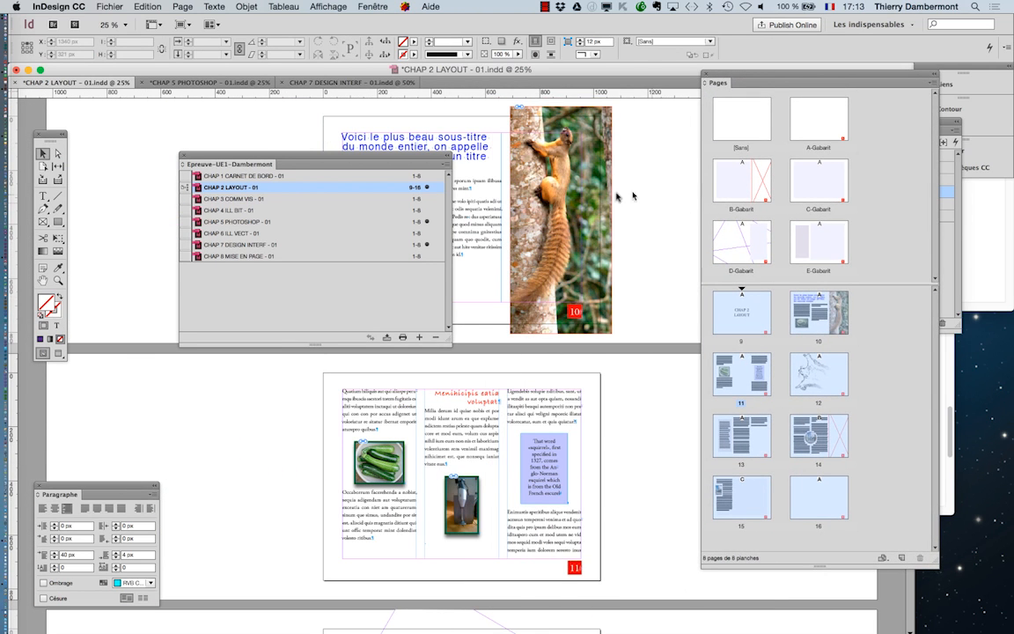
key(super+equal)
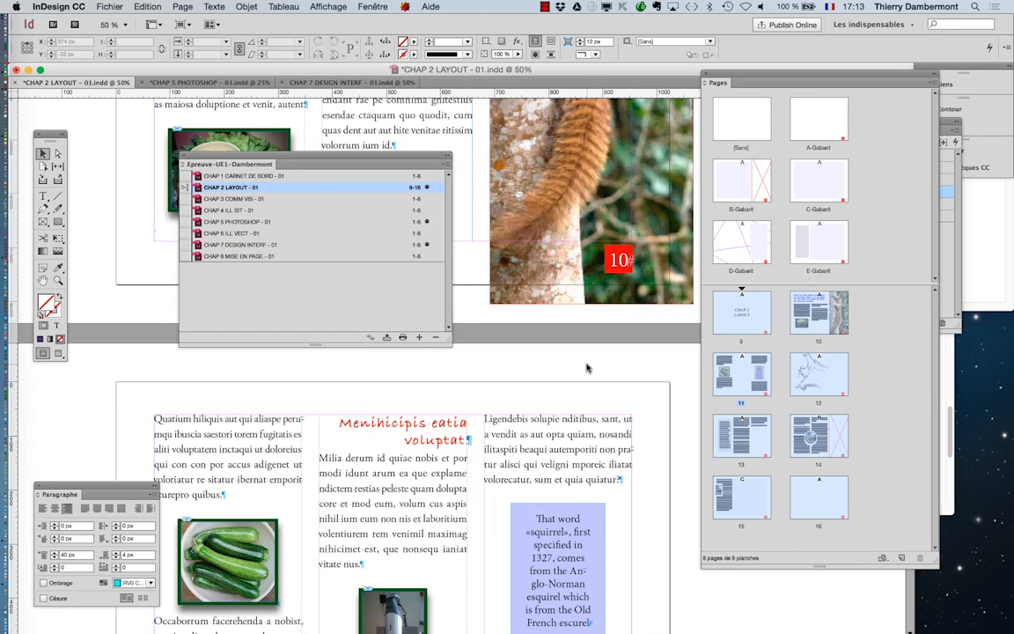
scroll(605, 376, down, 10)
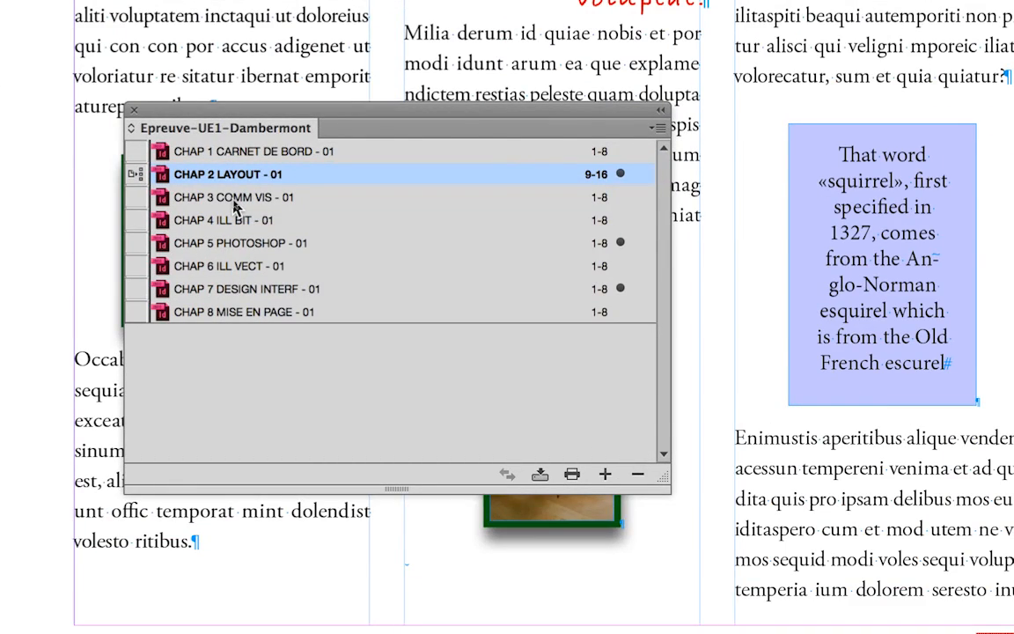
- Open CHAP 3 COMM VIS - 01 from the book and set its opening section to automatic page numbering
double_click(236, 197)
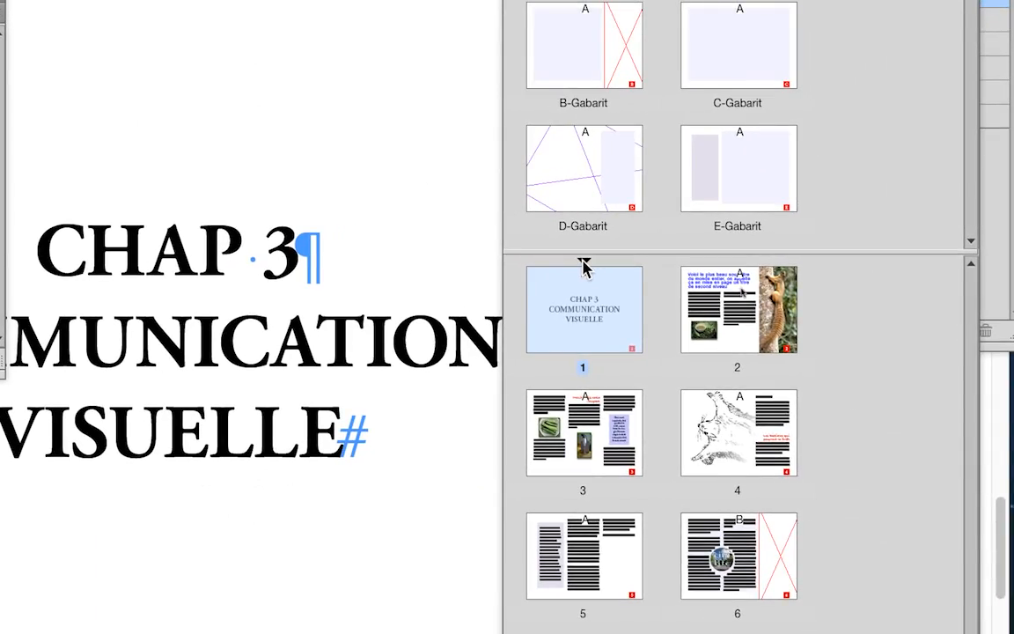
double_click(582, 267)
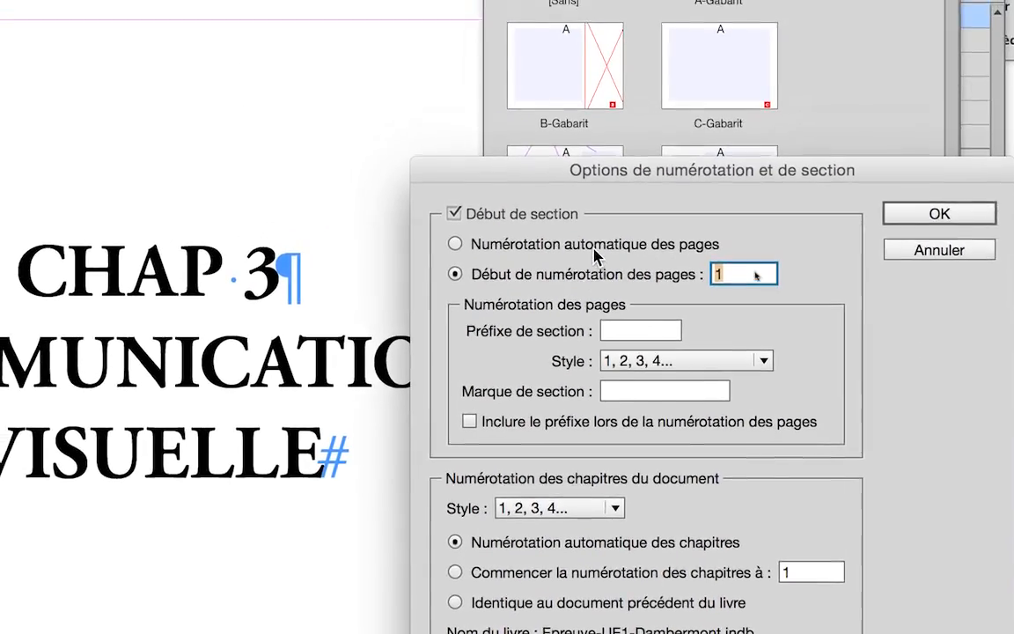
click(588, 227)
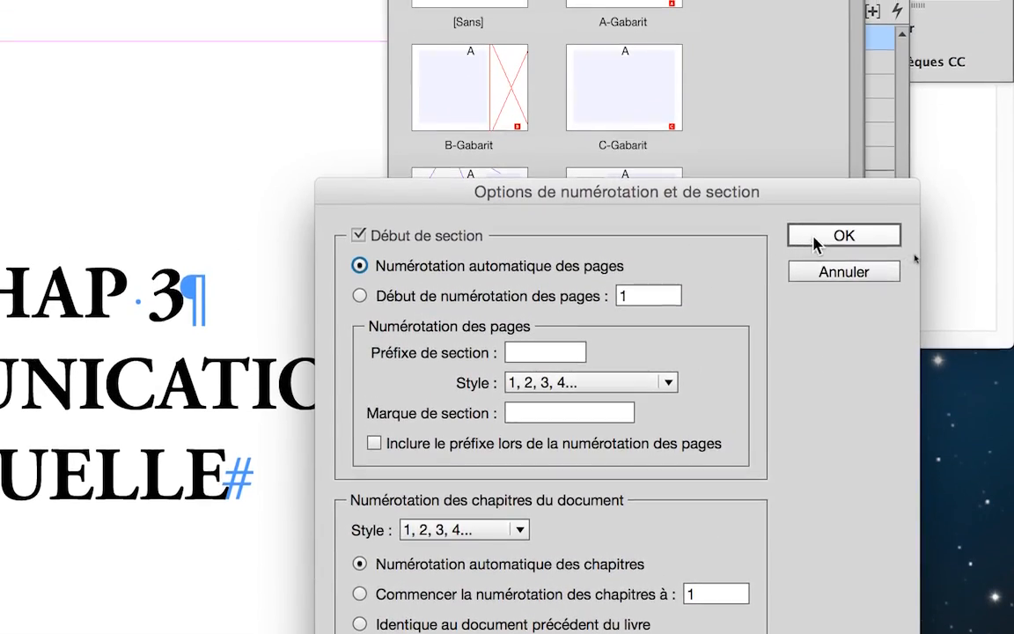
click(794, 236)
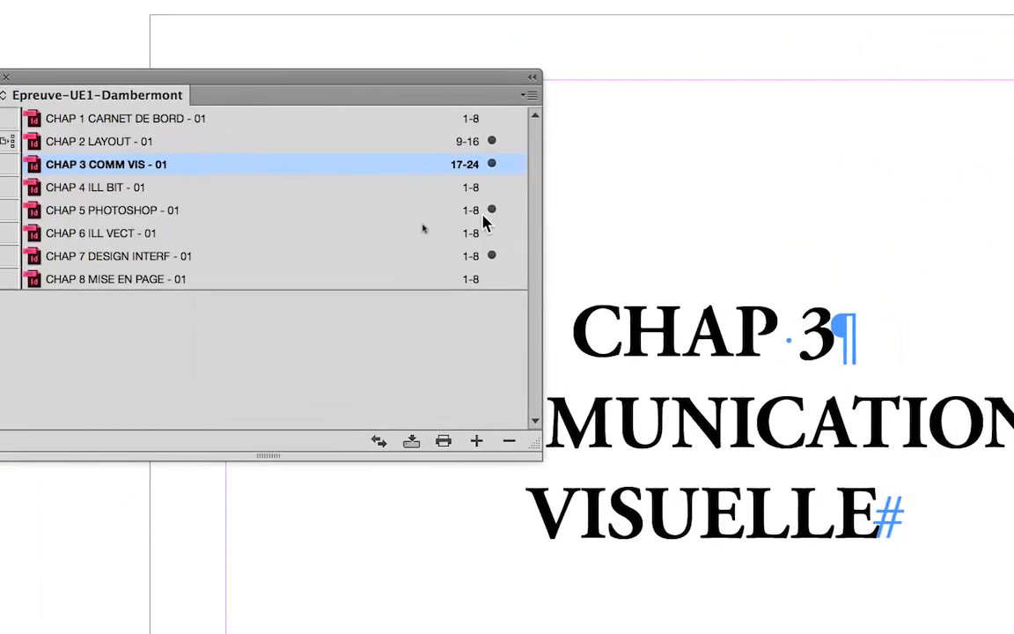
- Open CHAP 4 ILL BIT - 01 from the book and set its opening section to automatic page numbering
click(382, 193)
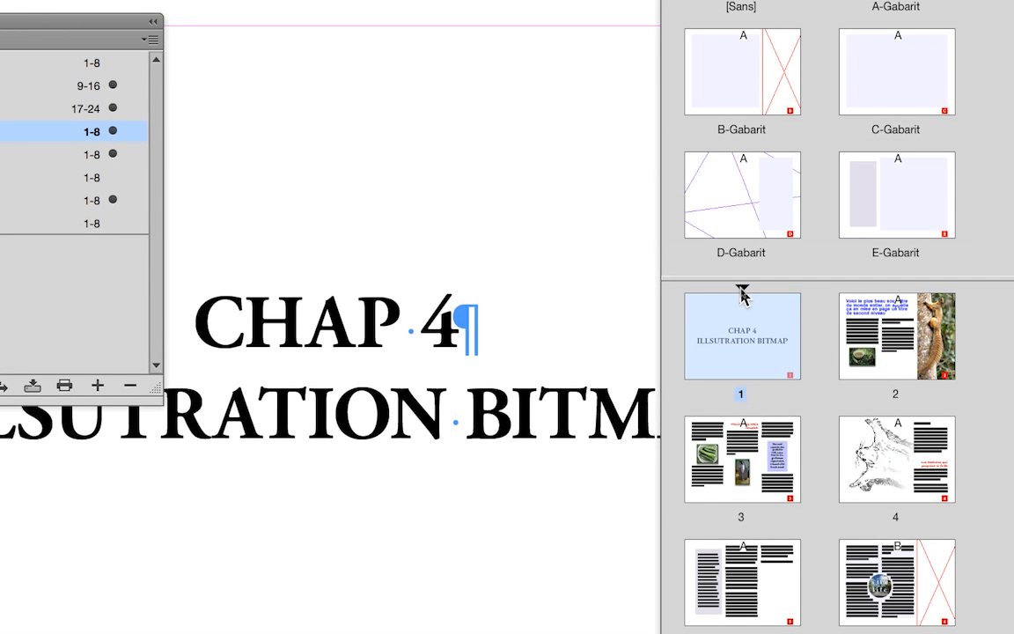
double_click(740, 288)
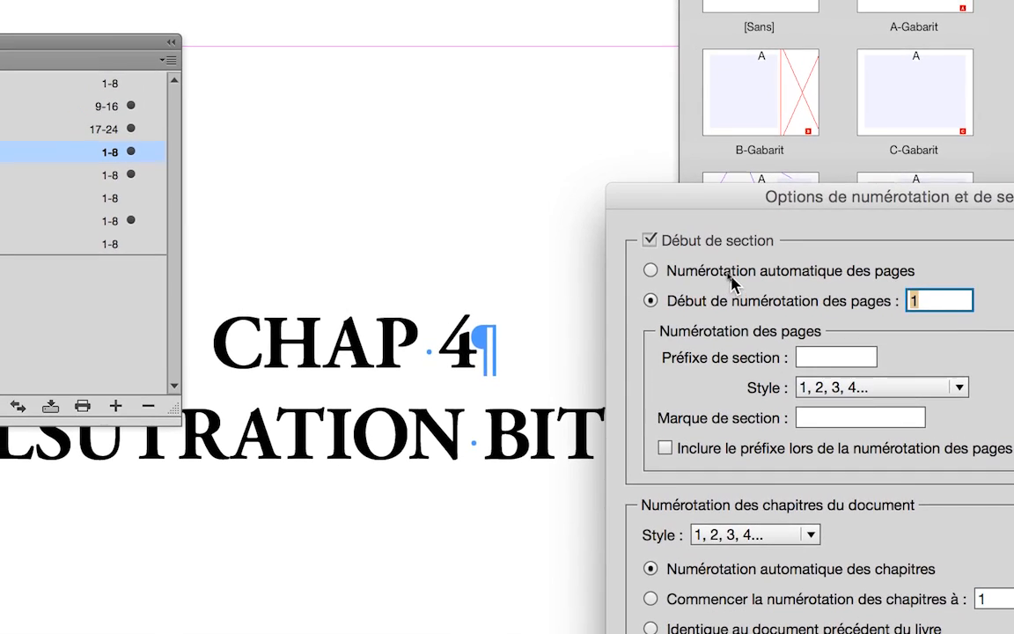
click(712, 258)
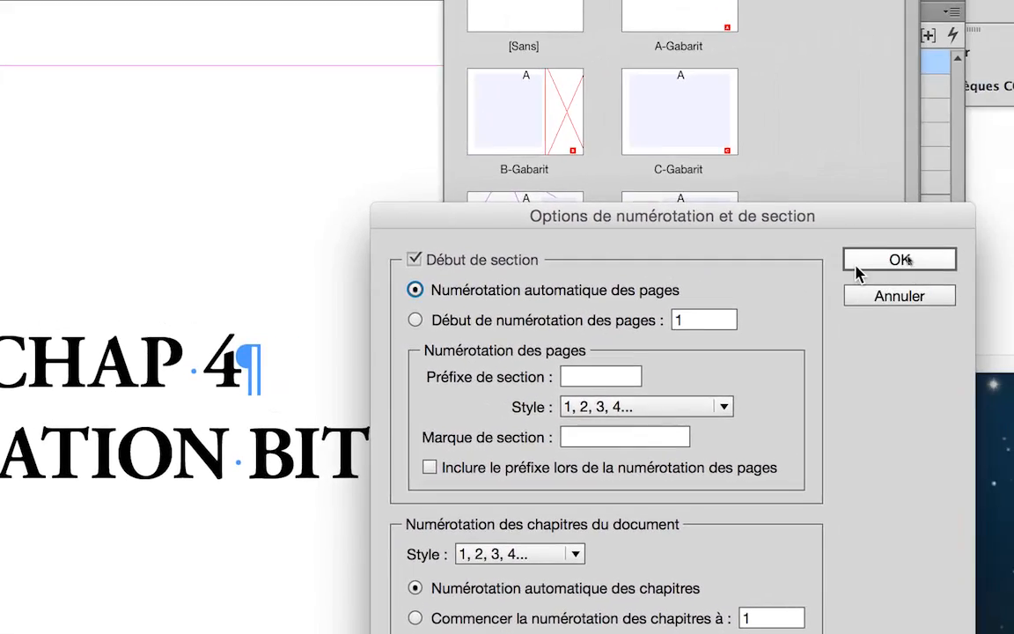
click(1013, 249)
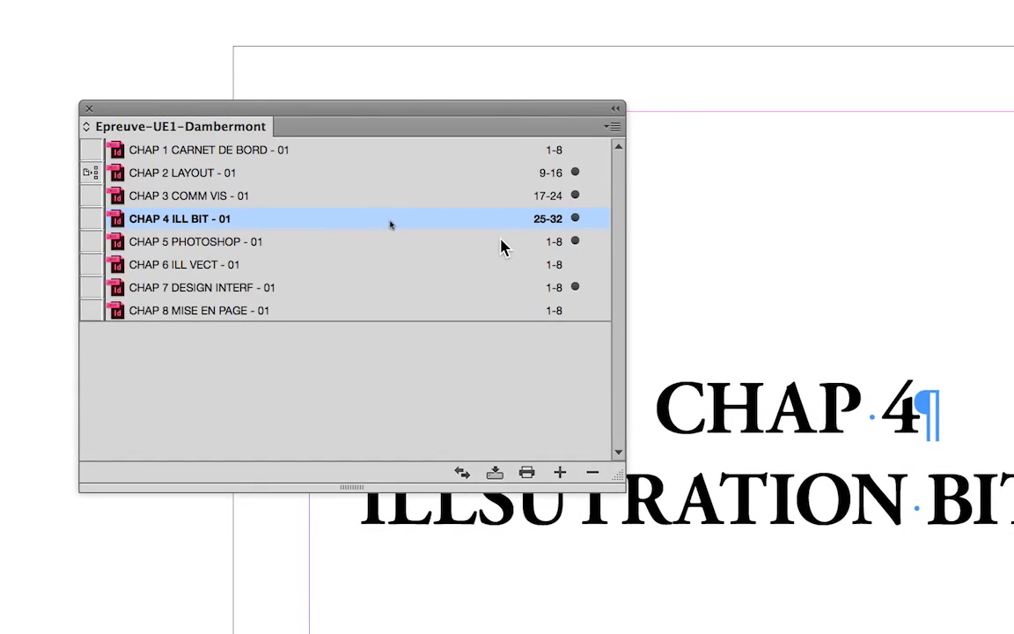
- Open CHAP 5 PHOTOSHOP - 01 from the book and set its opening section to automatic page numbering
double_click(500, 247)
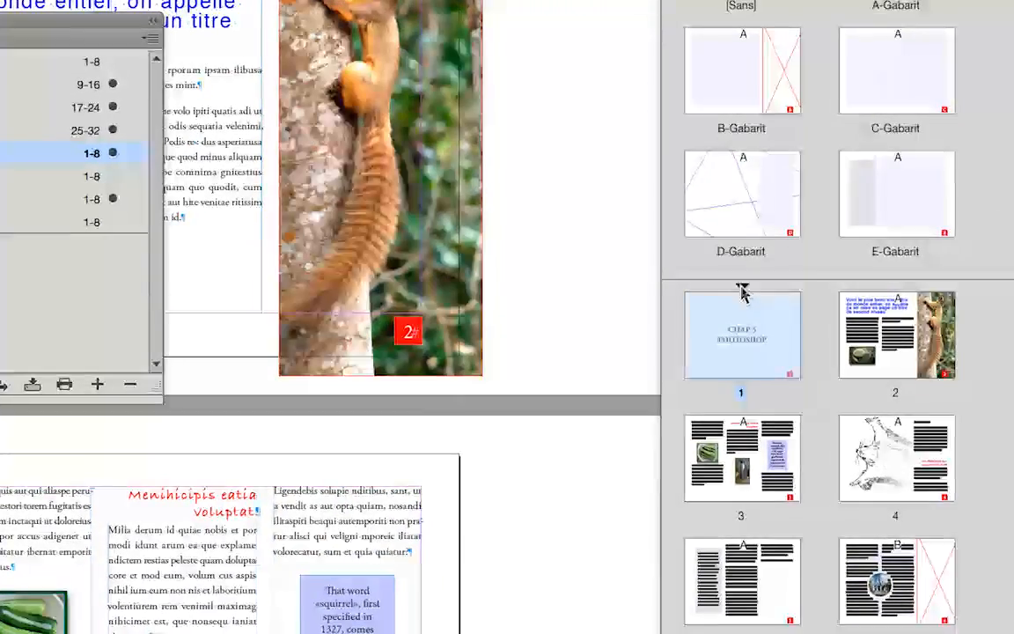
double_click(799, 304)
click(731, 274)
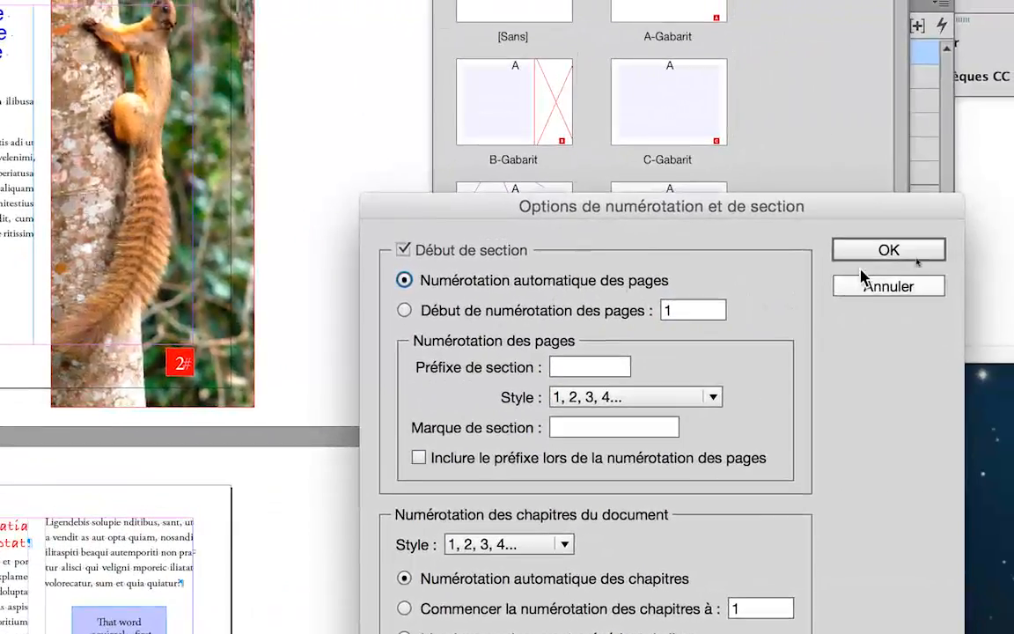
click(989, 235)
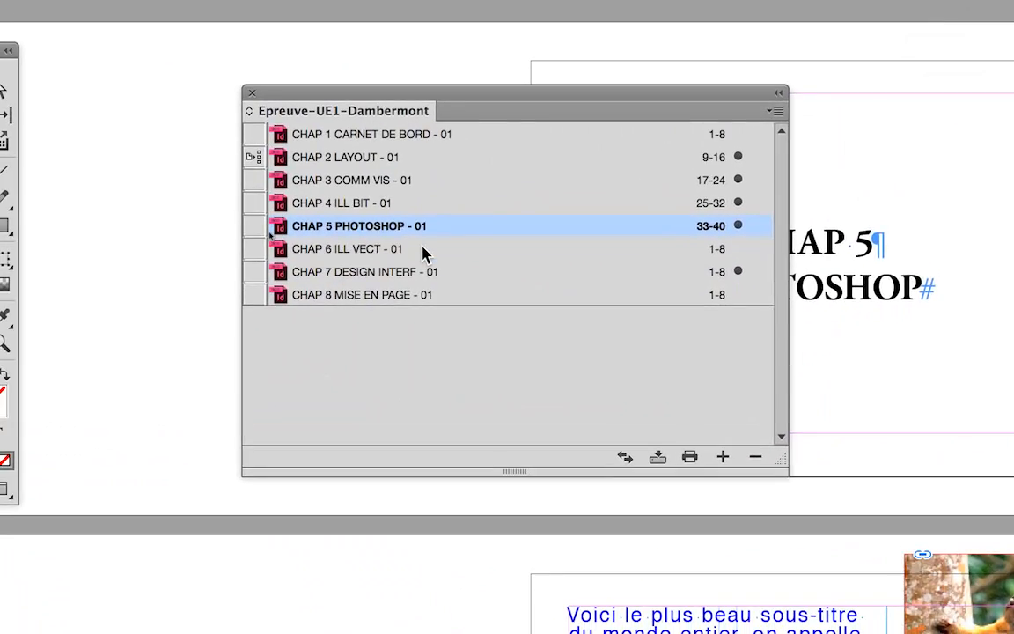
- Open CHAP 6 ILL VECT - 01 from the book and set its opening section to automatic page numbering
double_click(342, 289)
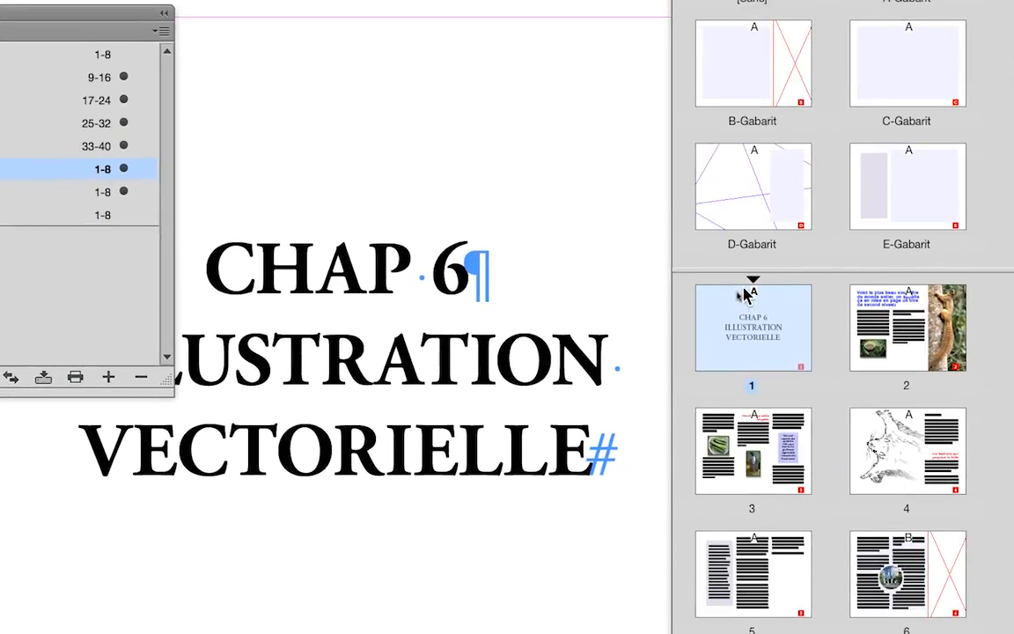
double_click(747, 287)
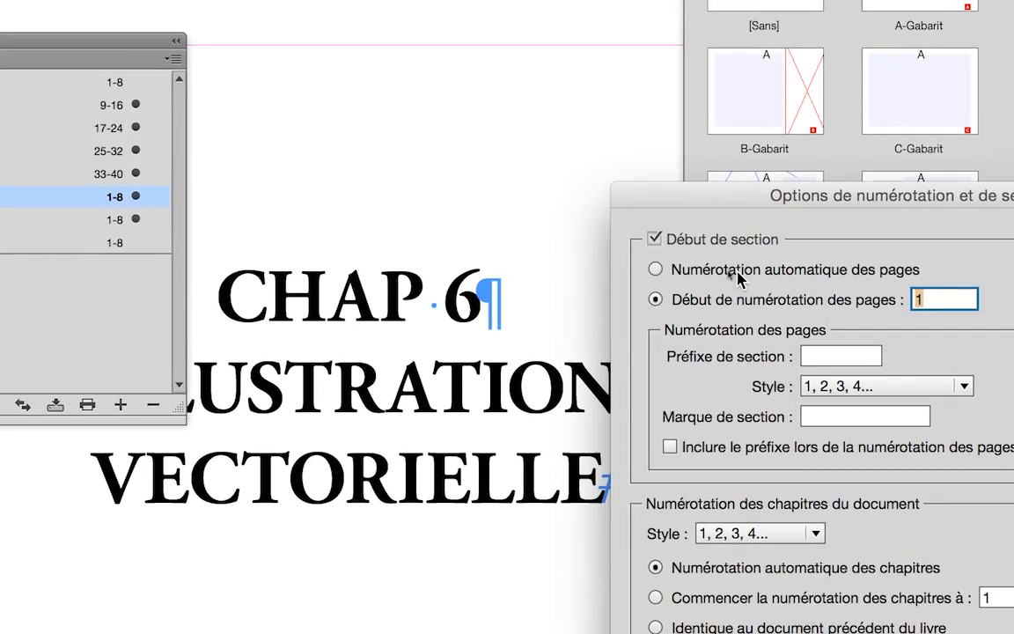
click(738, 274)
click(887, 256)
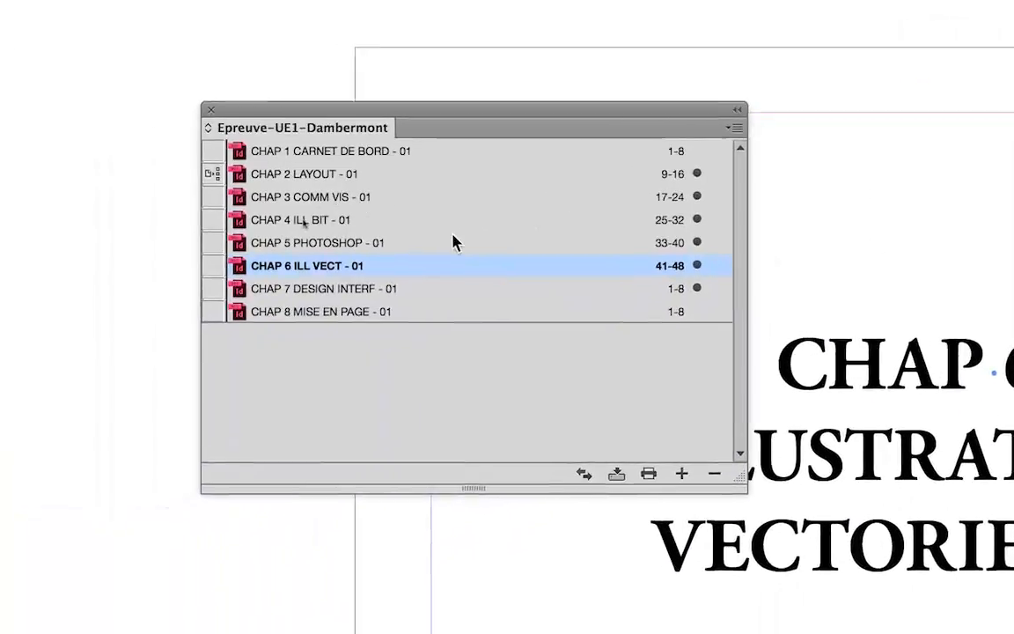
- Open CHAP 7 DESIGN INTERF - 01 from the book and set its opening section to automatic page numbering
double_click(436, 288)
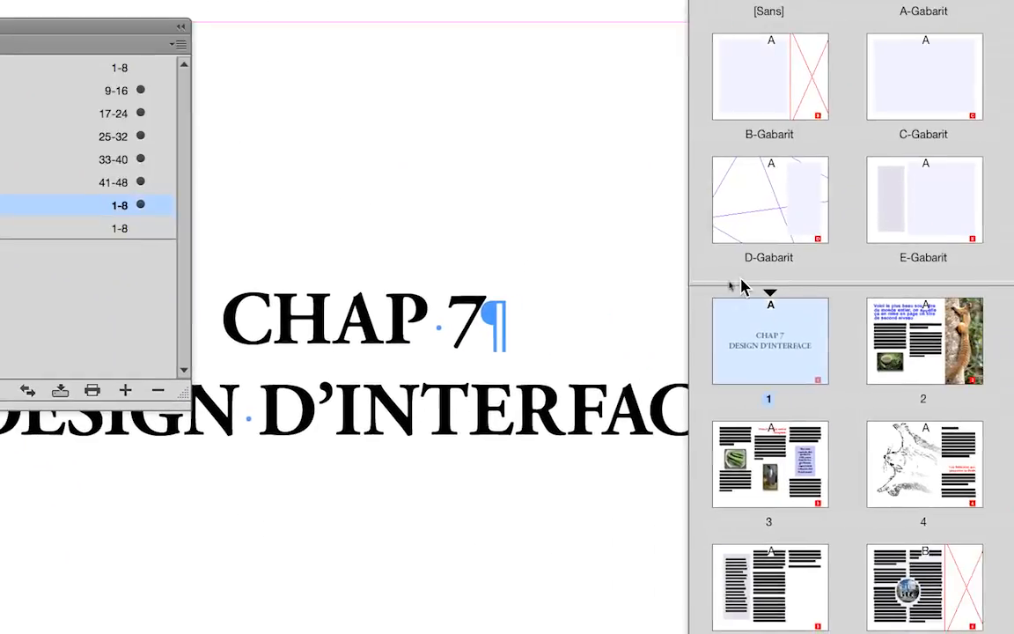
double_click(770, 290)
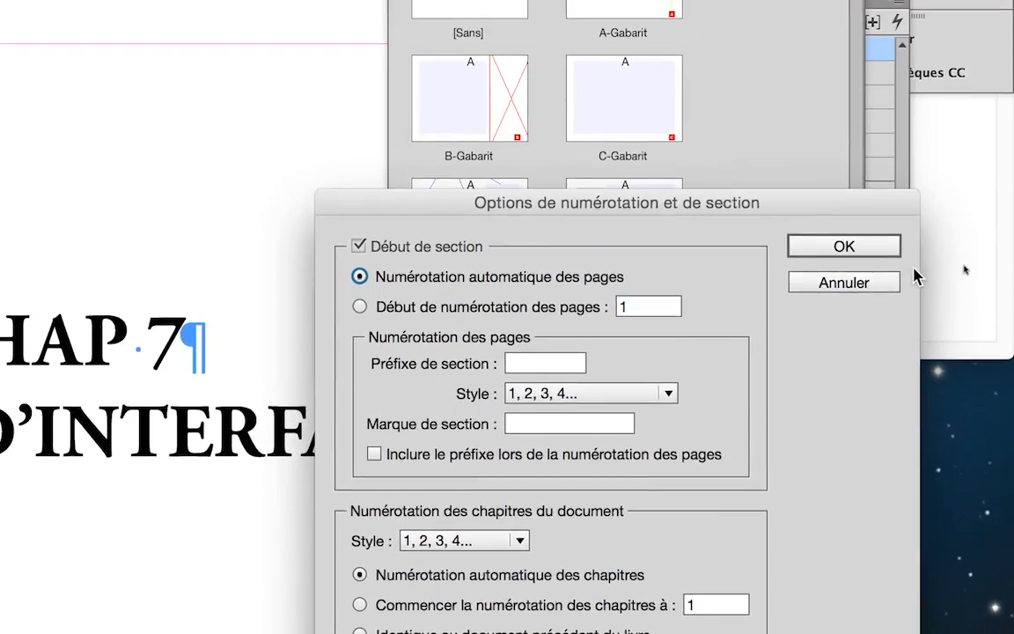
click(823, 239)
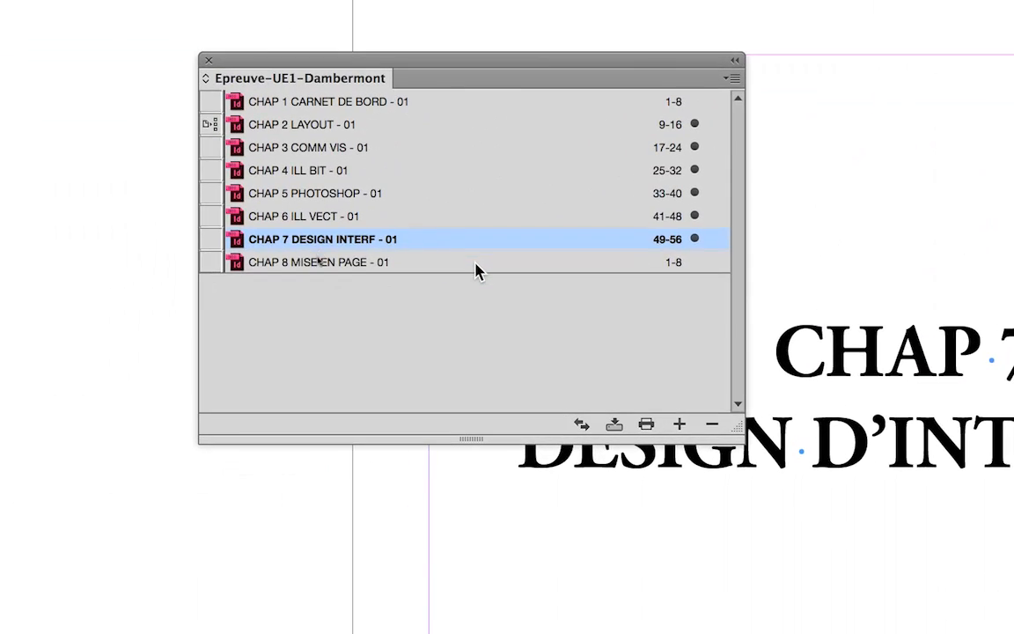
- Open CHAP 8 MISE EN PAGE - 01 from the book and set its opening section to automatic page numbering
double_click(476, 263)
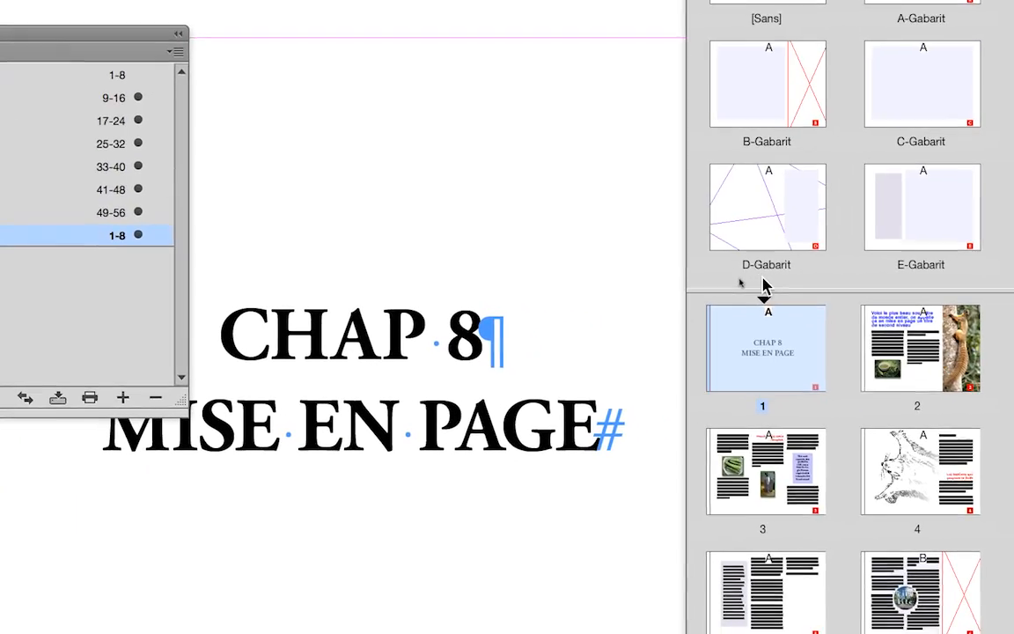
click(766, 297)
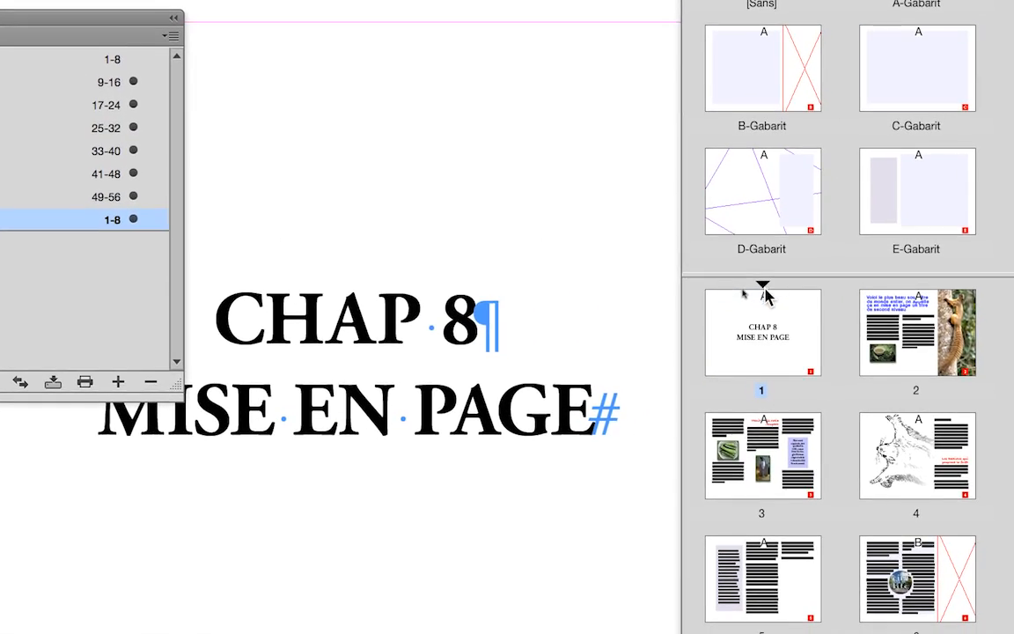
double_click(765, 291)
click(761, 255)
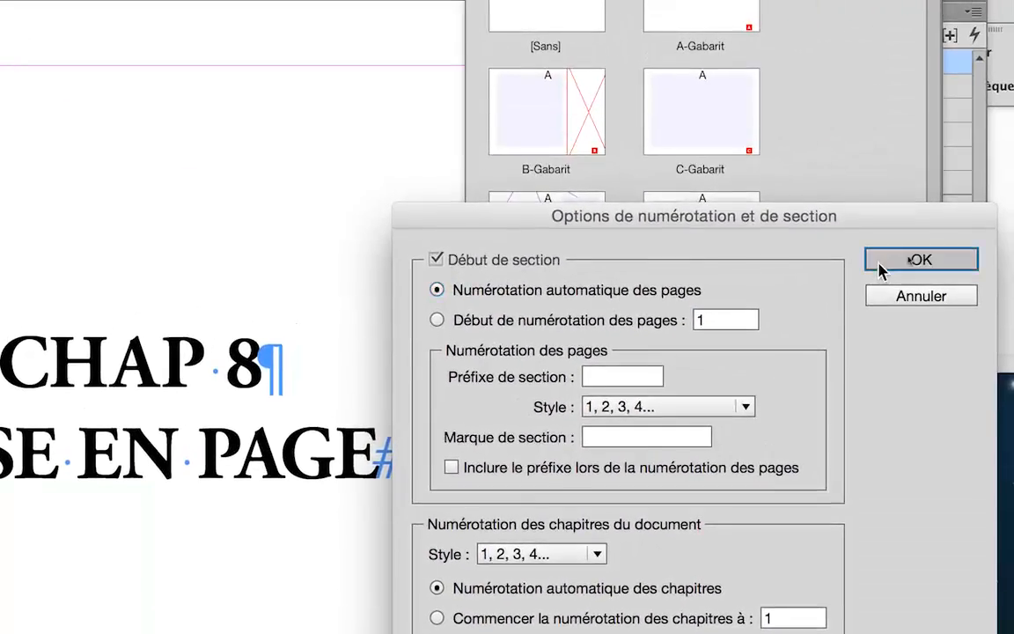
click(915, 258)
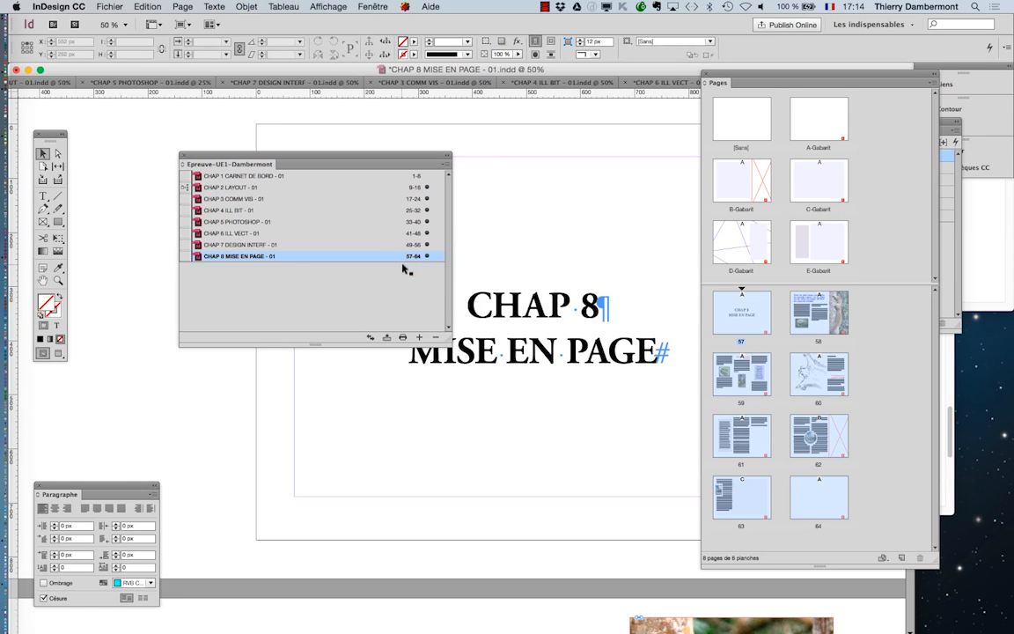
- Switch to ordre des chapitres UE1.rtf in TextEdit, make its window taller and add "80 pages" below the chapter list after a blank line
click(989, 270)
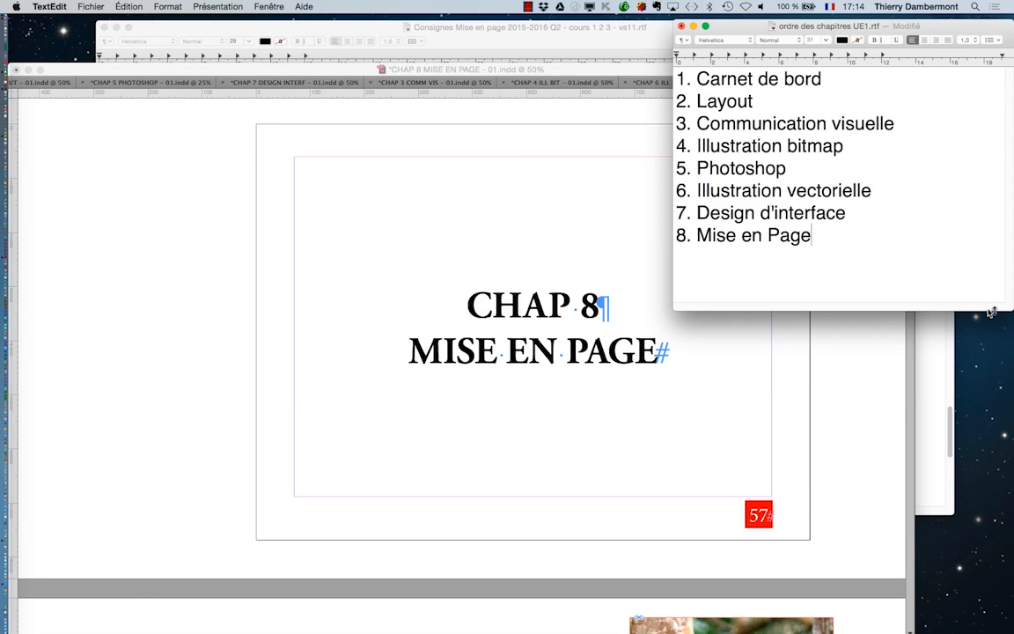
drag(1003, 310, 1010, 370)
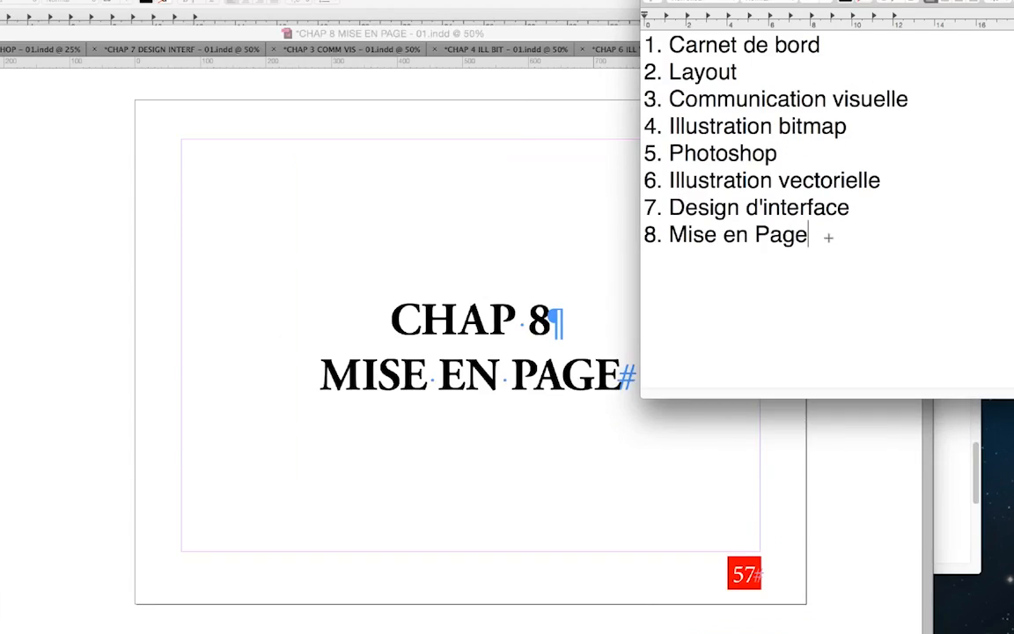
key(Return)
key(Return)
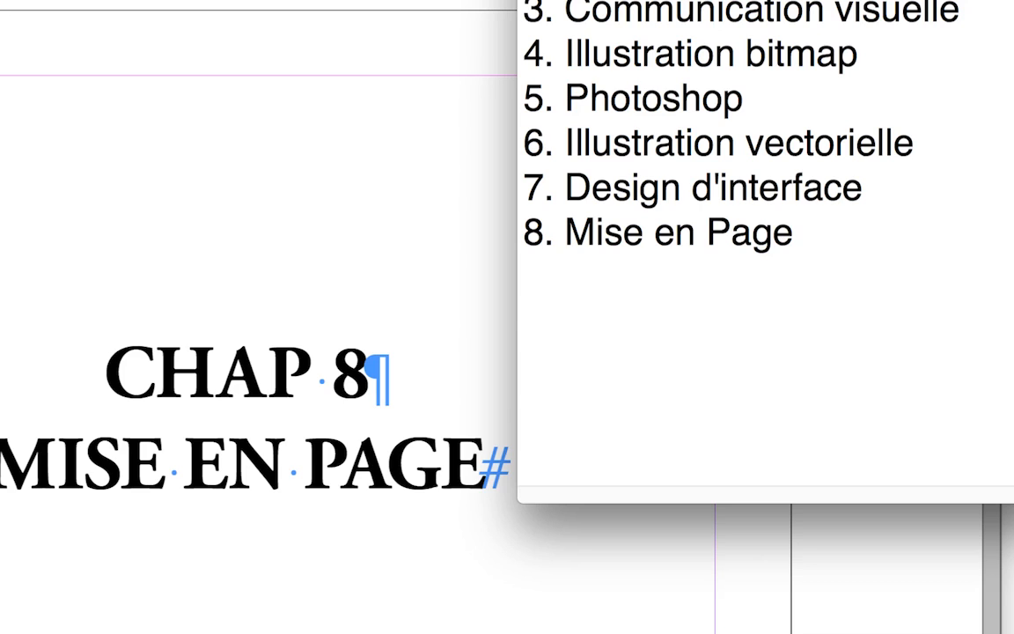
text(80 page)
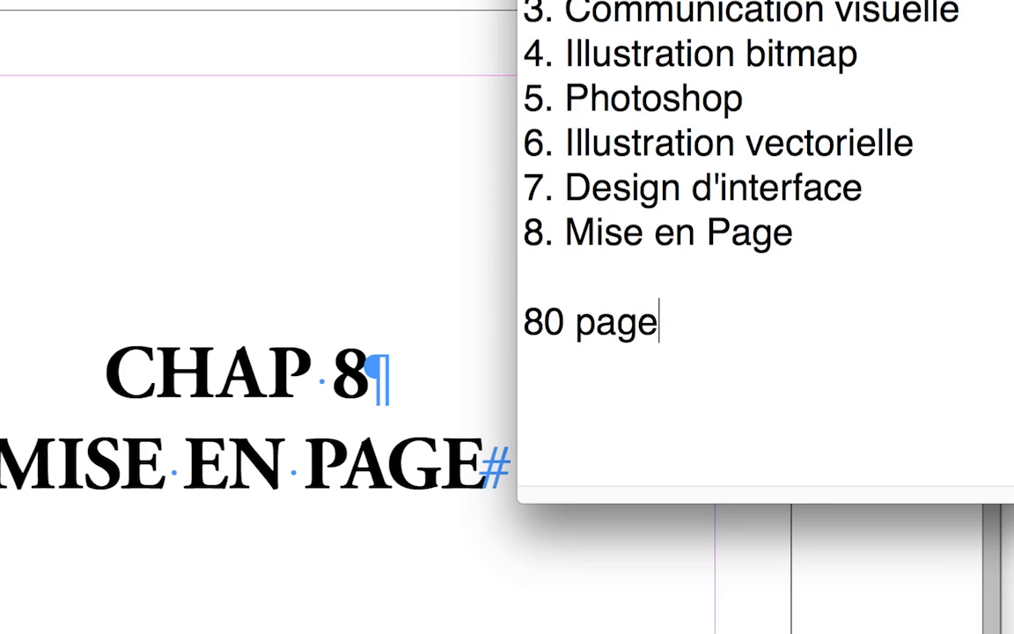
text(s)
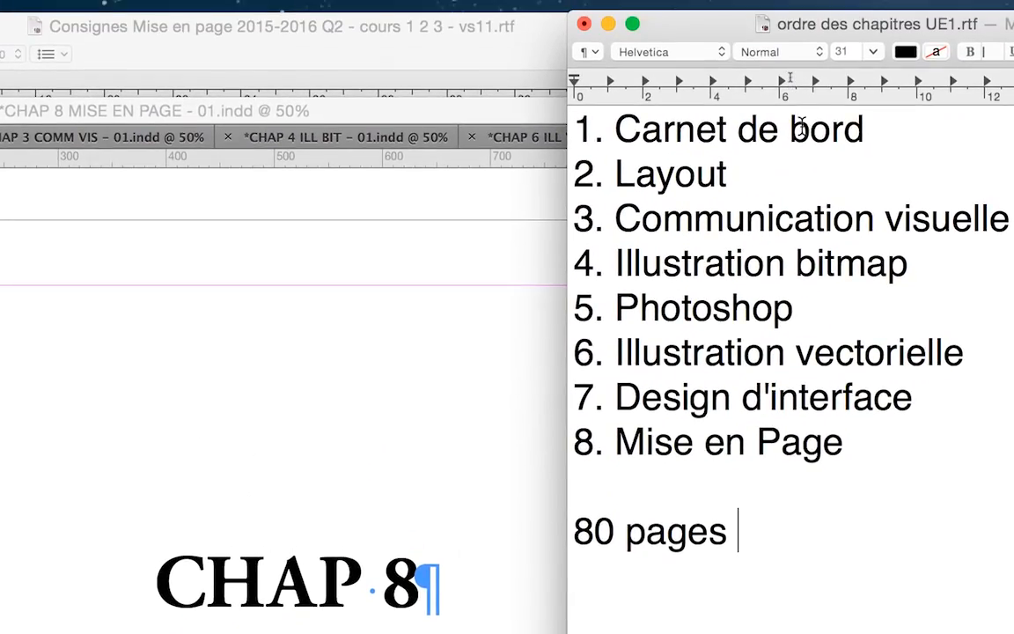
- Complete the added line to read "80 pages maximum pour tout le livre." and widen the note window
drag(802, 128, 878, 352)
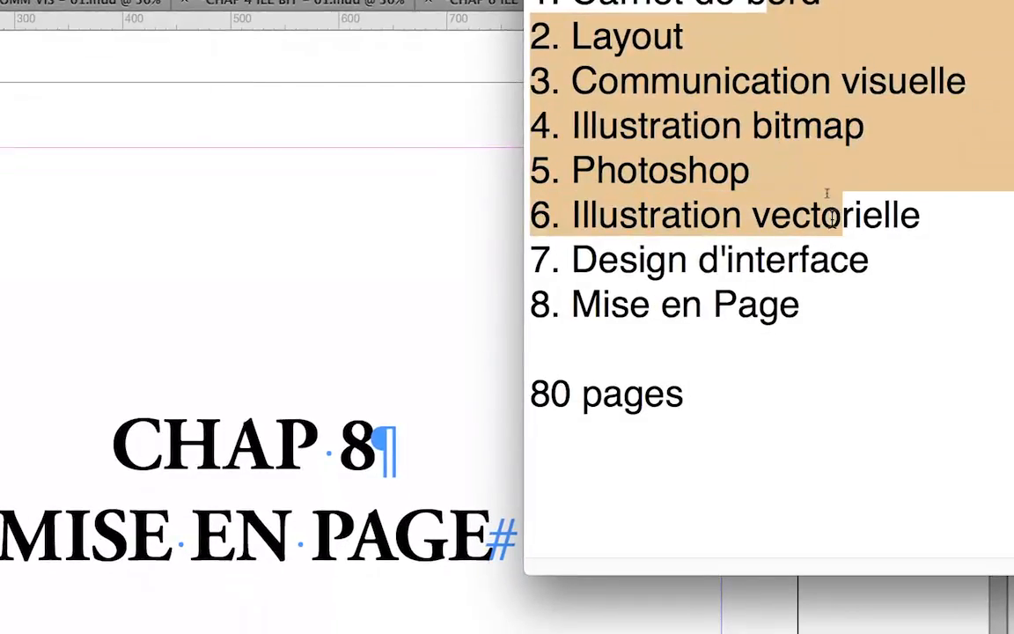
drag(831, 219, 845, 290)
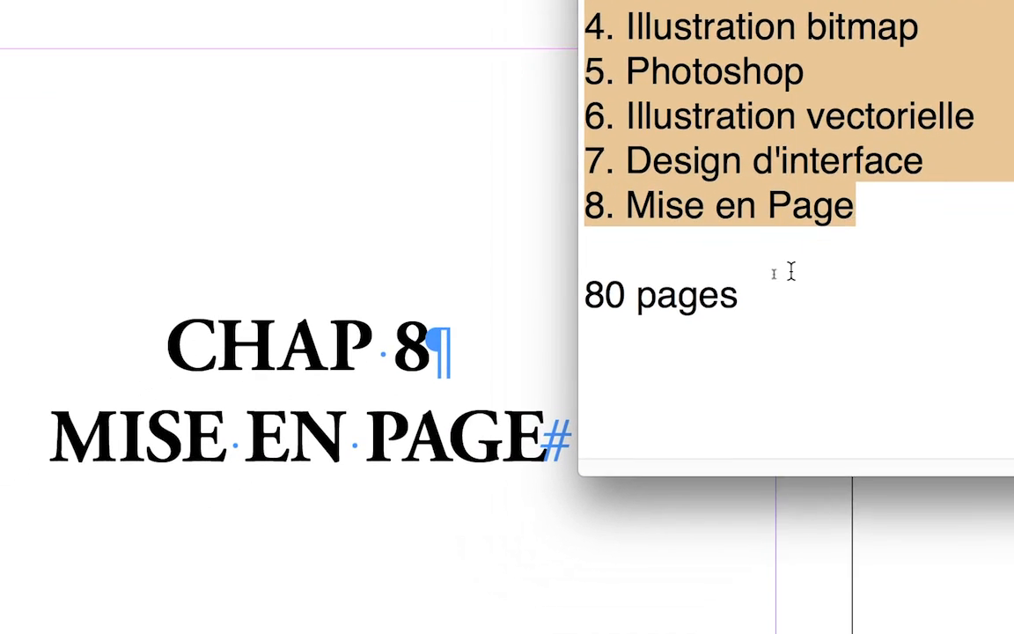
click(691, 361)
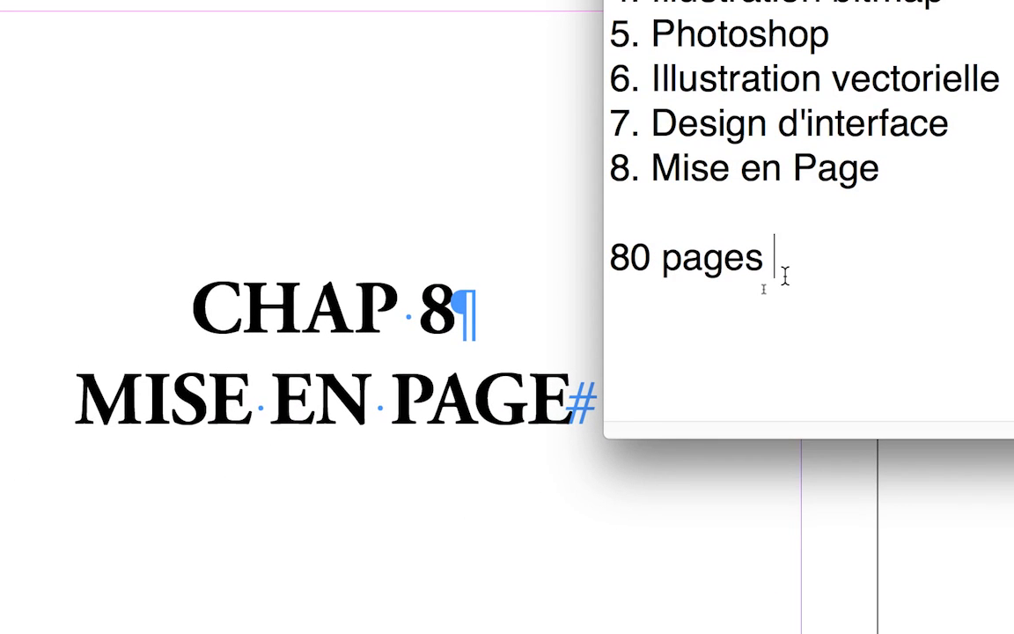
text(maximum po)
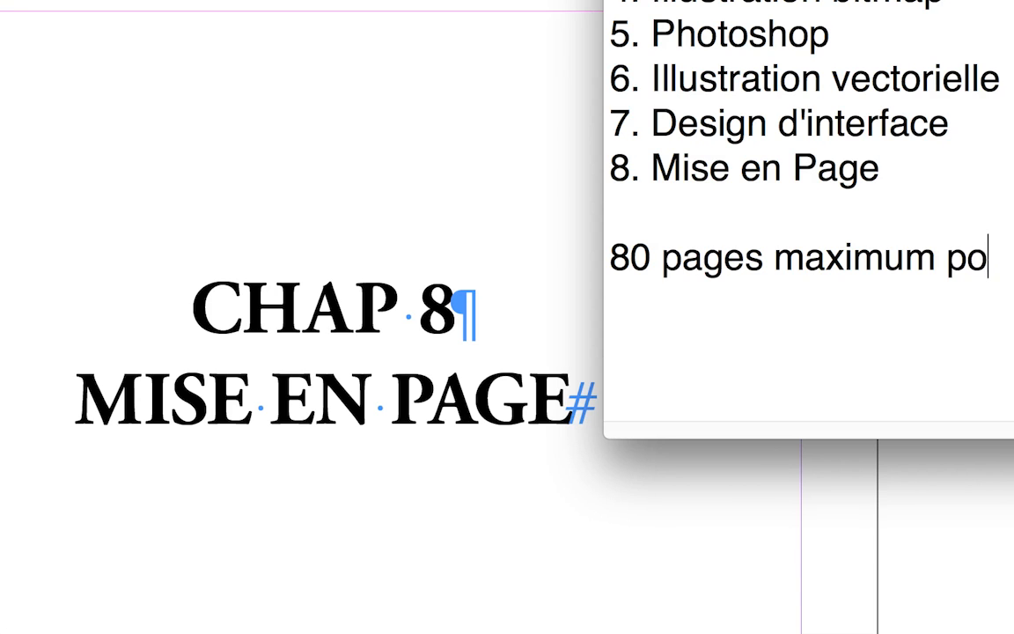
text(ur)
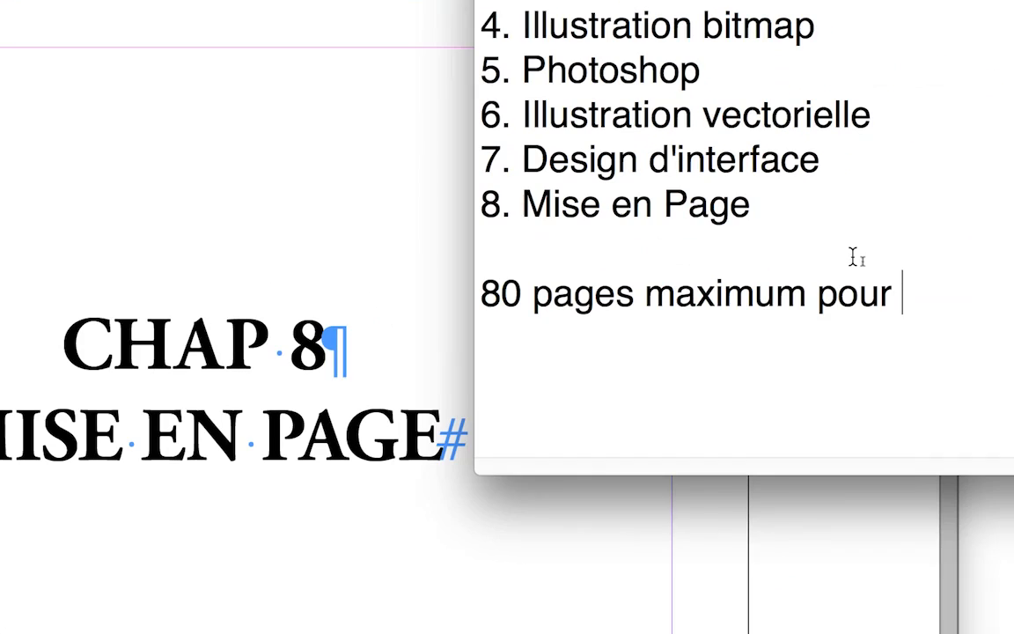
text( tout)
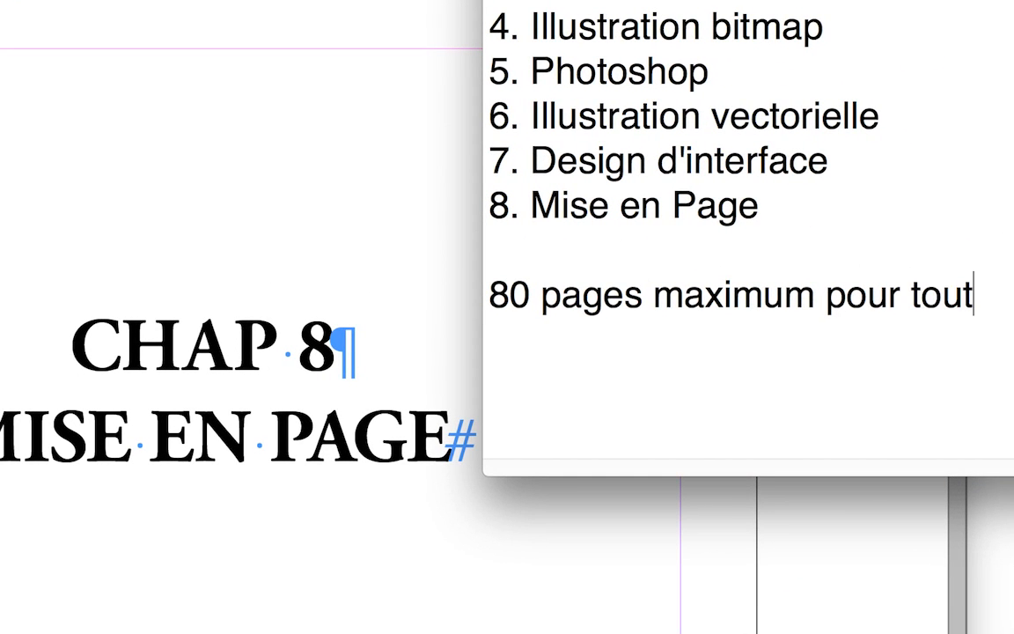
text( le livre)
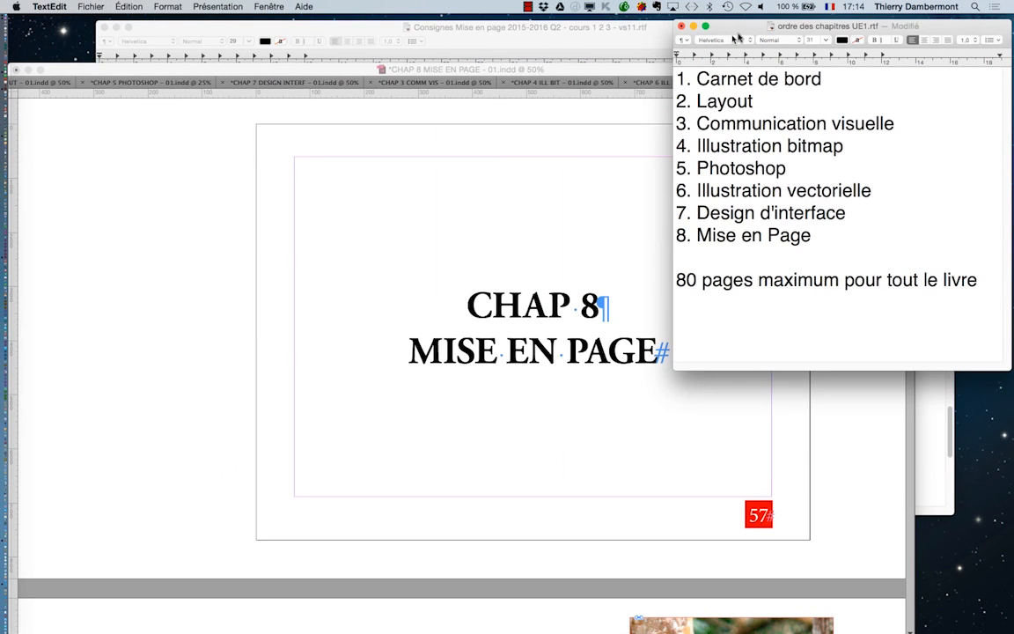
drag(740, 30, 585, 45)
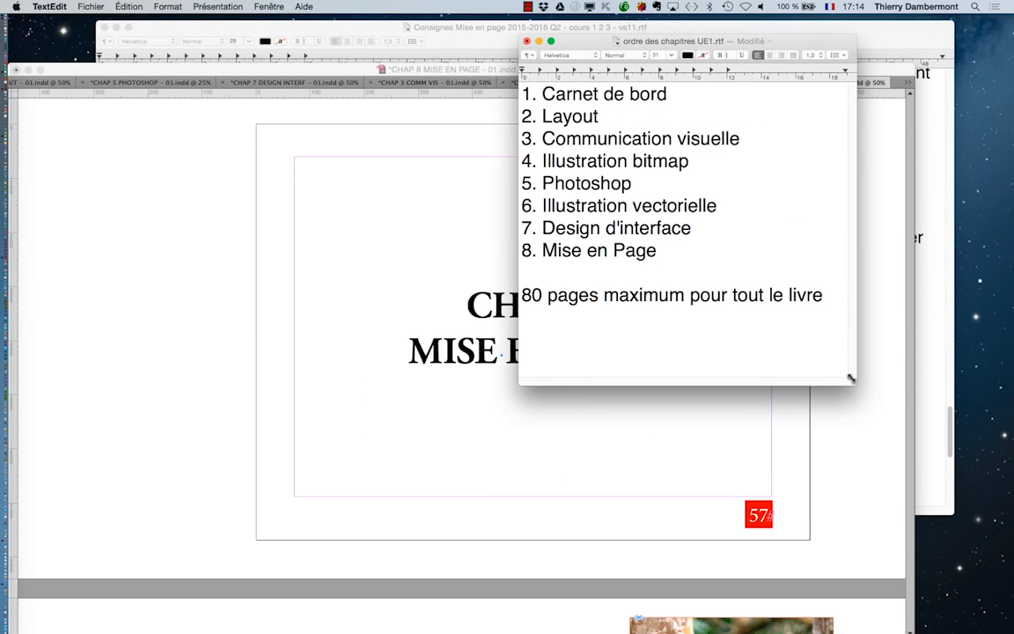
drag(854, 384, 971, 373)
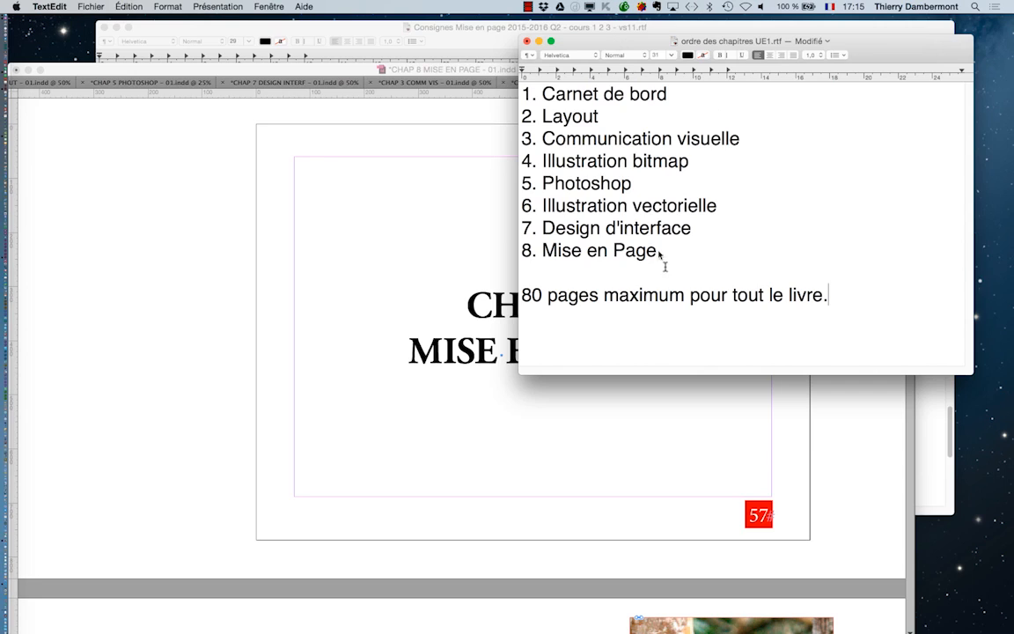
- Underline the word "maximum" in the page-limit line and save the chapter-order note
drag(686, 295, 604, 295)
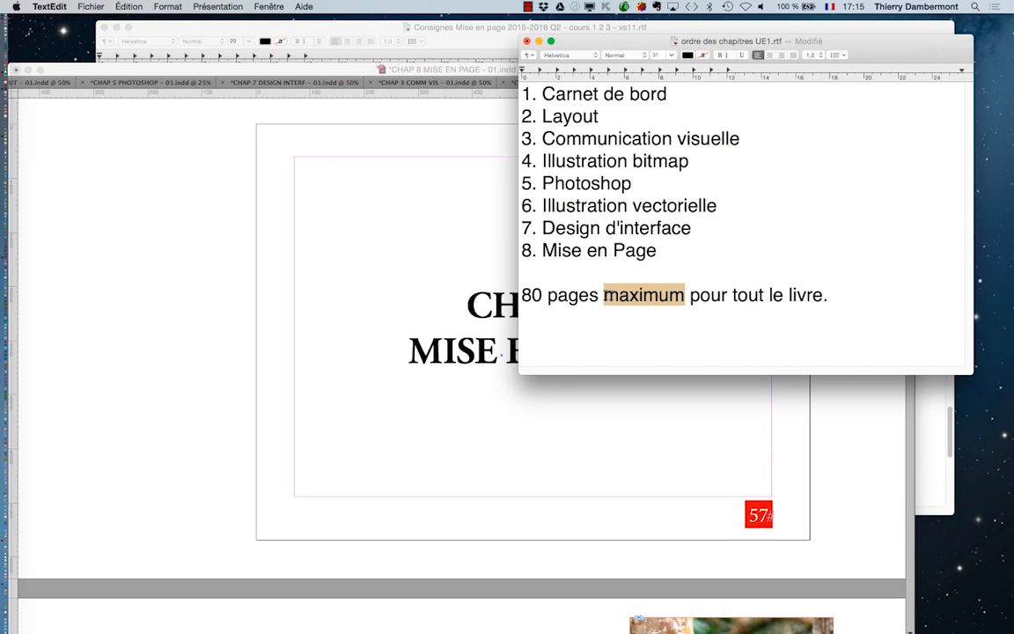
click(742, 55)
click(766, 271)
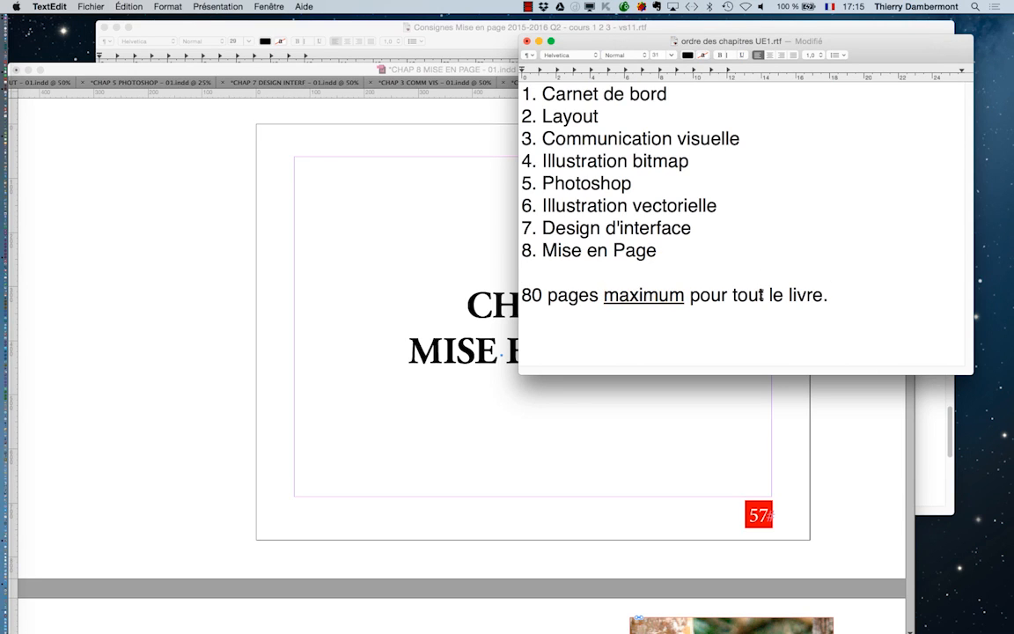
key(super+s)
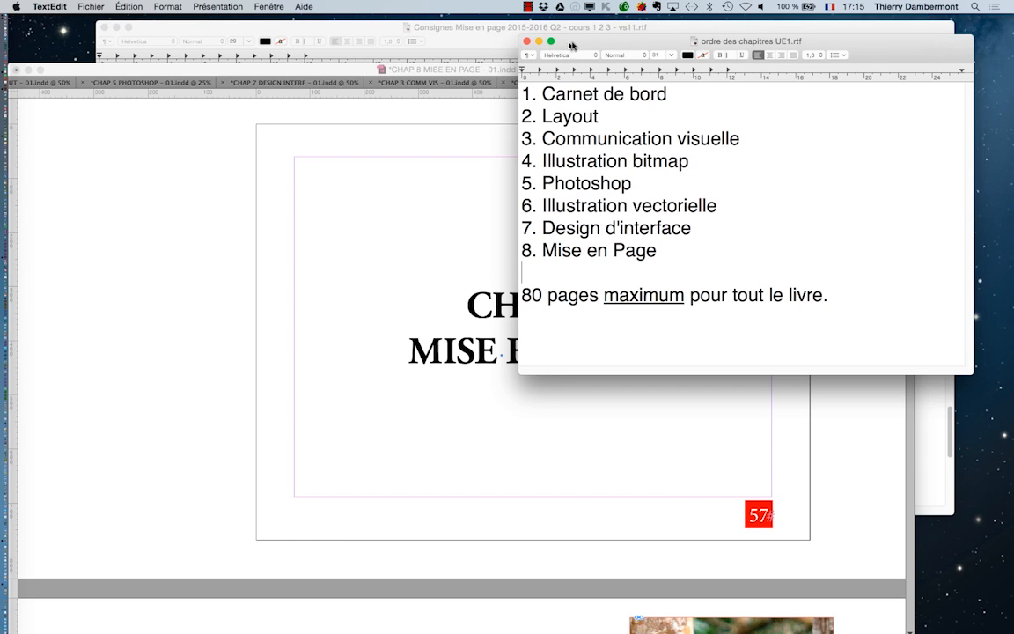
drag(571, 45, 599, 44)
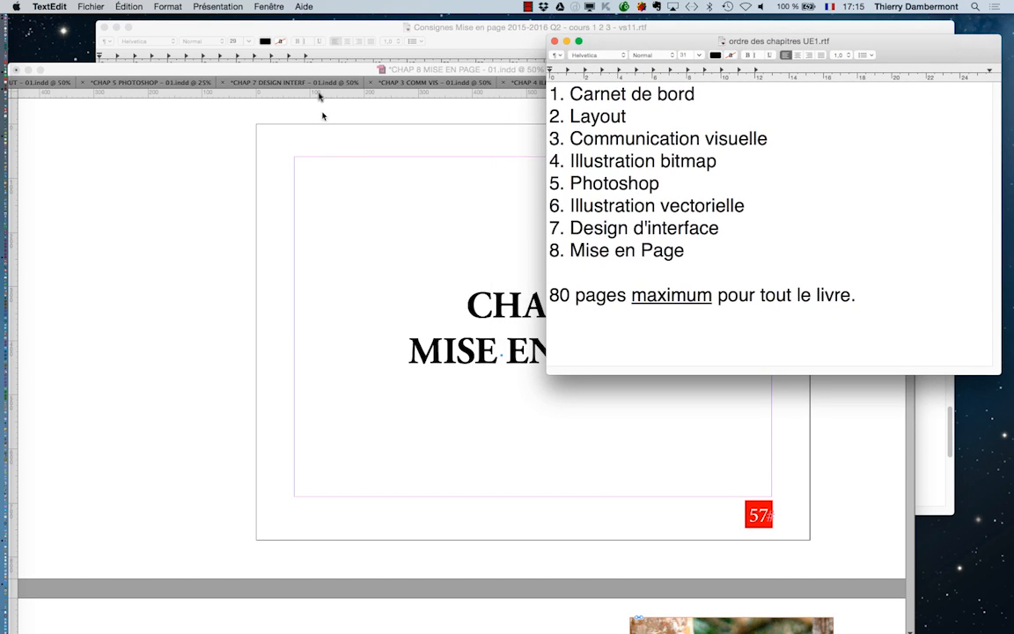
- Switch to InDesign and look through the open chapter documents one after another, finishing on CHAP 2 LAYOUT - 01
click(320, 69)
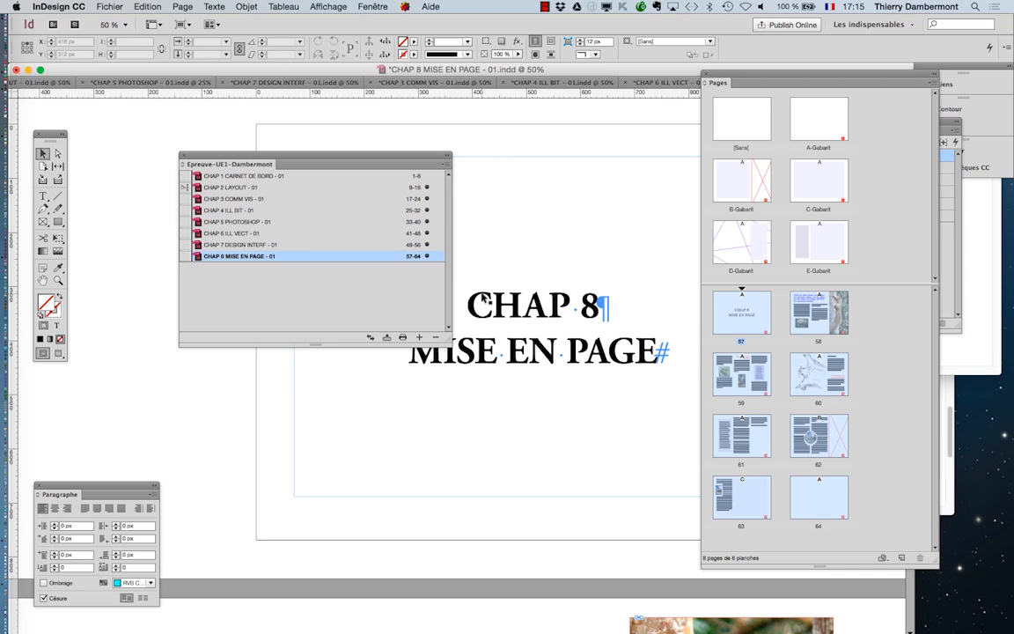
drag(729, 82, 757, 176)
click(572, 82)
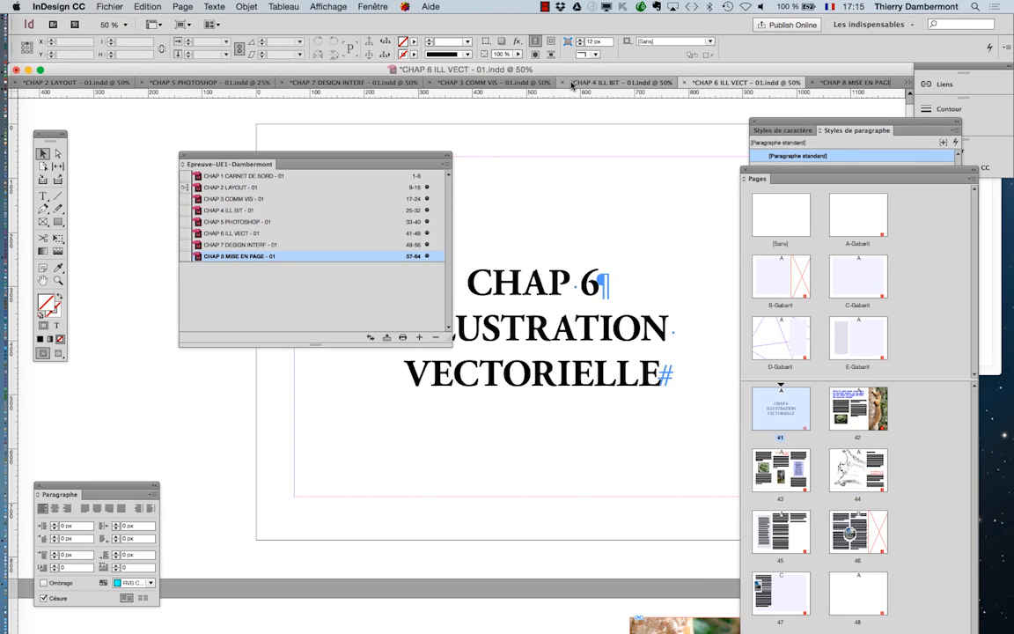
click(585, 82)
click(493, 81)
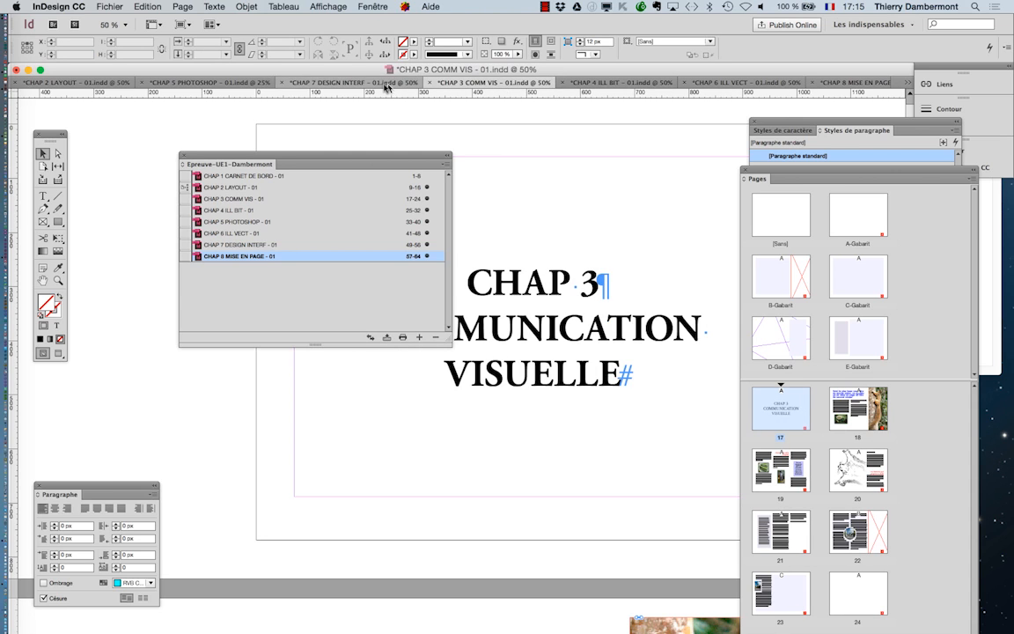
click(383, 83)
click(203, 83)
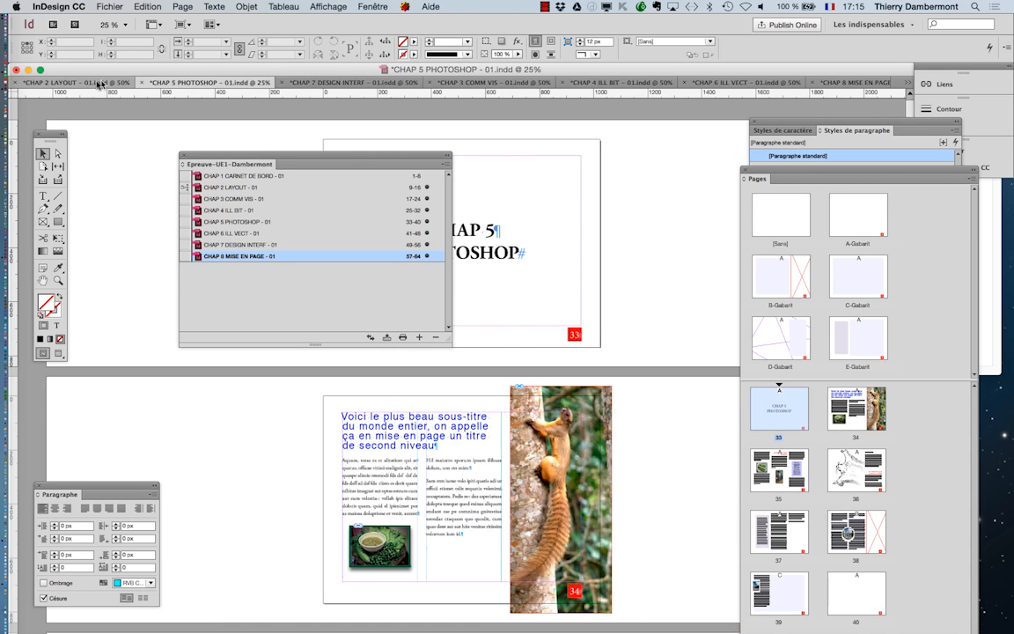
click(99, 84)
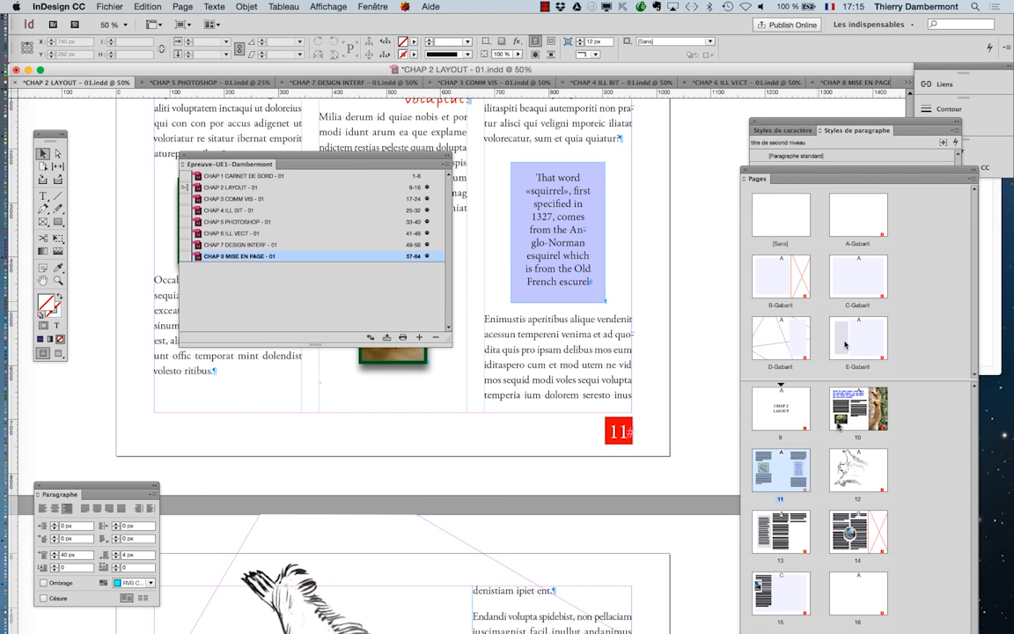
- Display the paragraph styles of CHAP 2 LAYOUT and arrange the styles, page thumbnails and book chapter list around page 11, viewed at 25%
drag(802, 172, 773, 118)
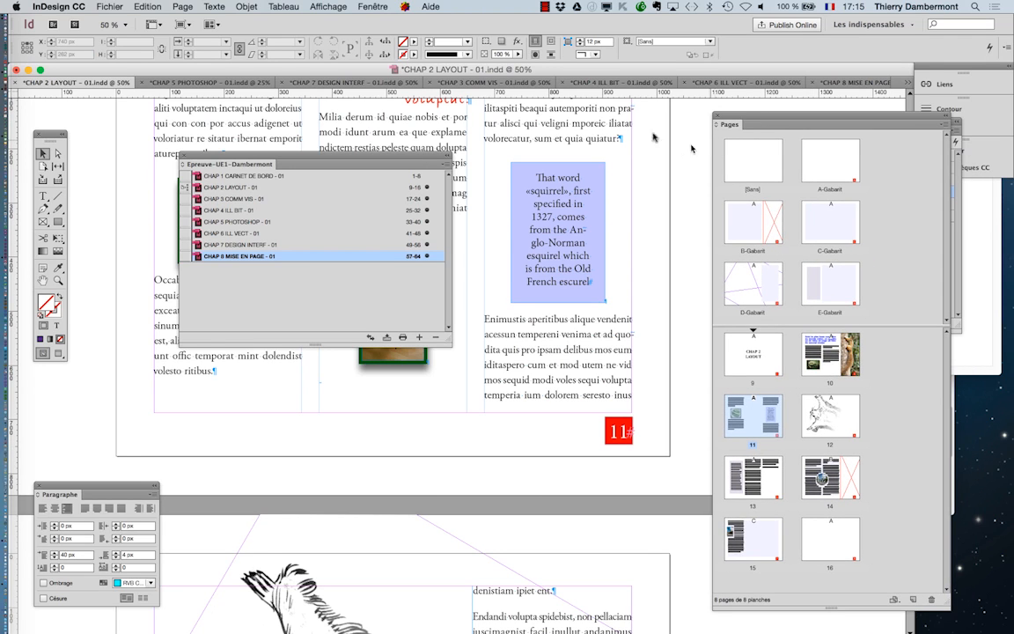
click(214, 6)
click(256, 138)
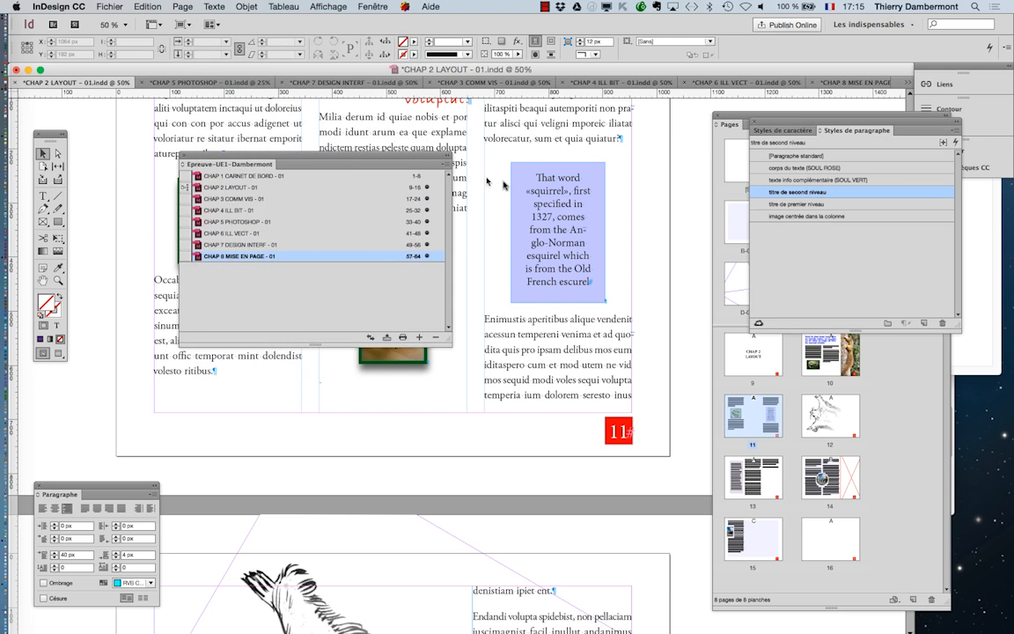
drag(834, 122, 567, 127)
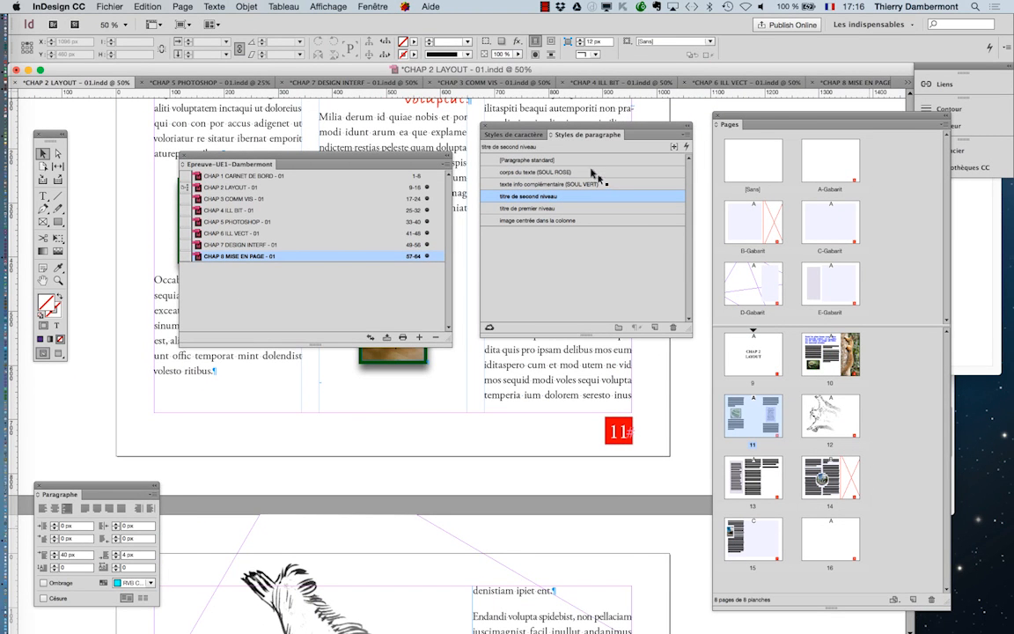
drag(548, 130, 464, 414)
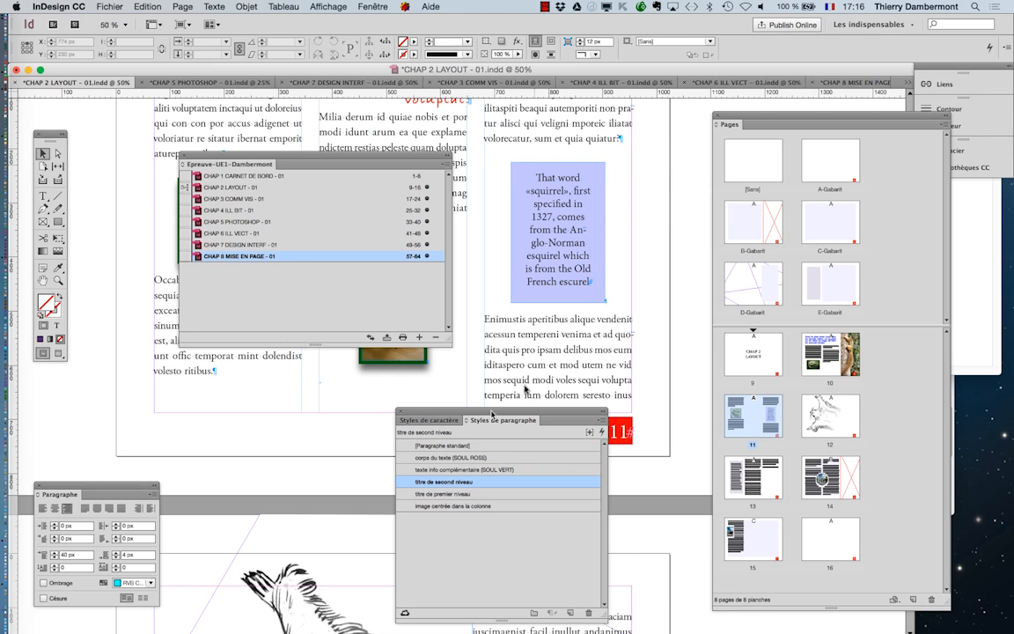
key(super+minus)
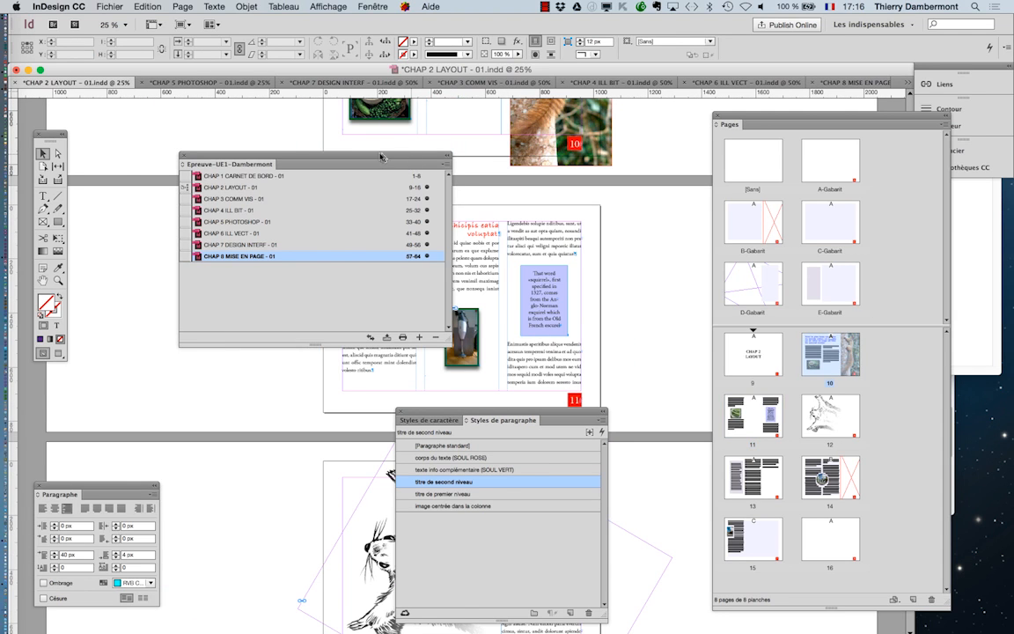
drag(407, 156, 284, 146)
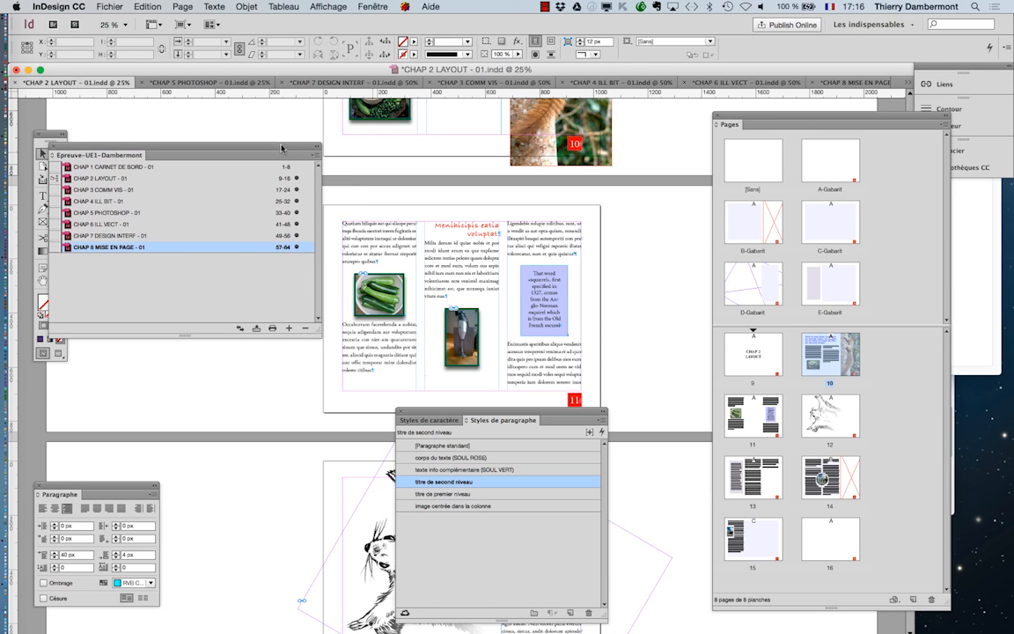